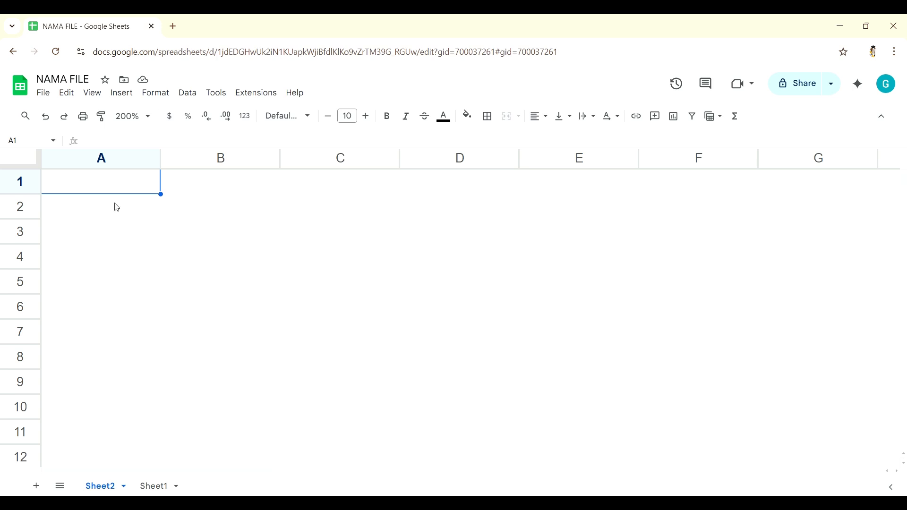
Step: Highlight whole columns one at a time, from A to E and again from A to D, to examine the sheet's columns
{"action": "left_click", "coordinate": [123, 165]}
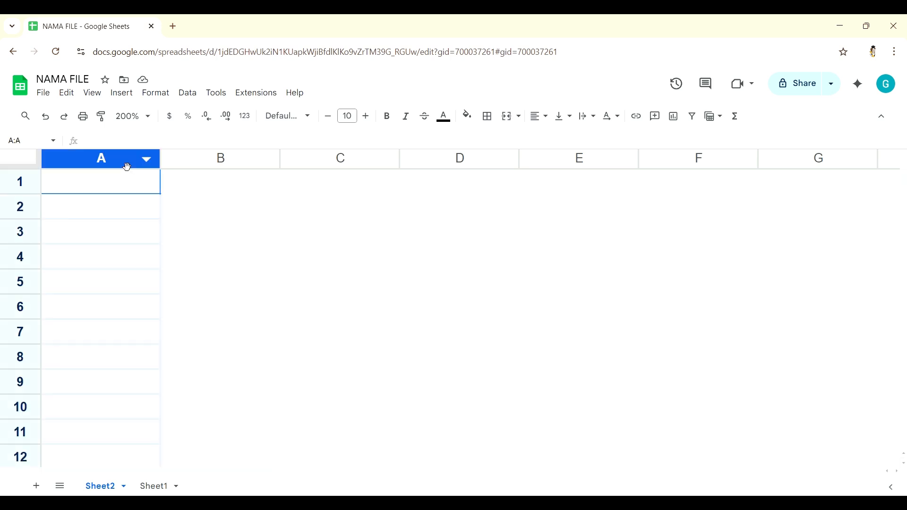
{"action": "left_click", "coordinate": [203, 164]}
{"action": "left_click", "coordinate": [323, 163]}
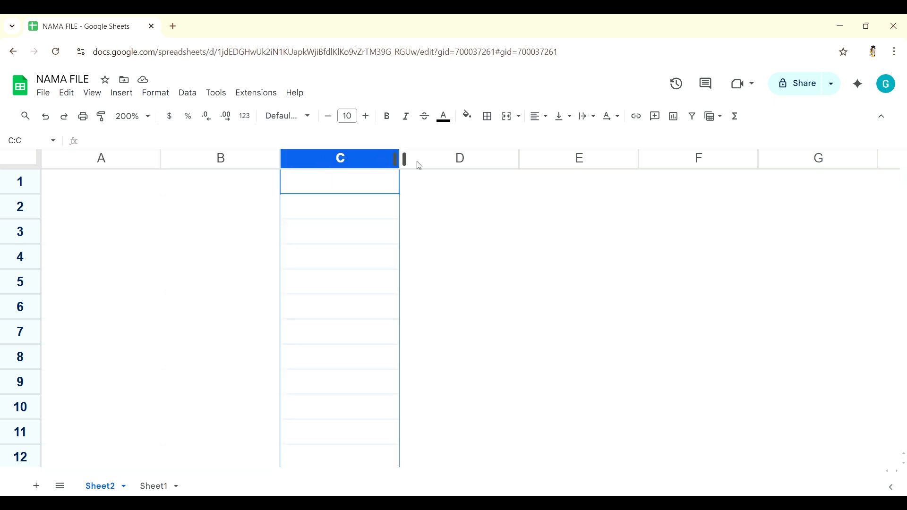
{"action": "left_click", "coordinate": [450, 163]}
{"action": "left_click", "coordinate": [534, 166]}
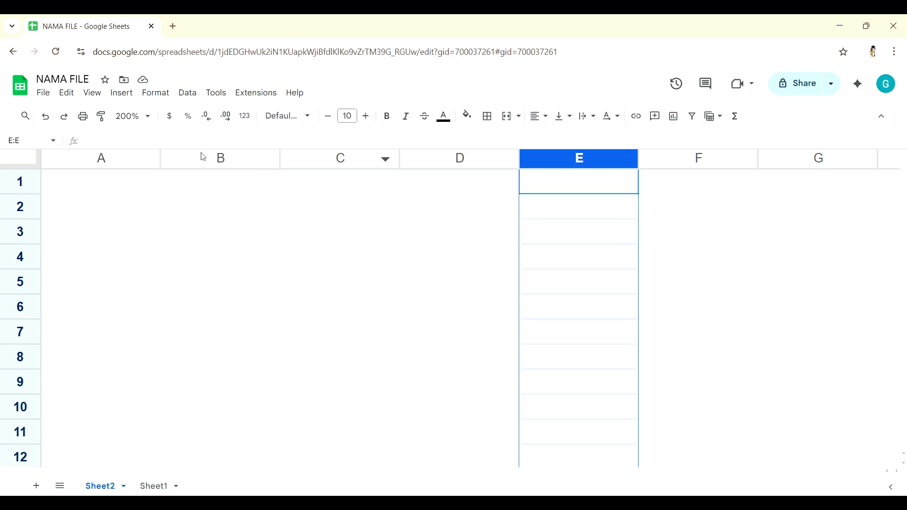
{"action": "left_click", "coordinate": [121, 158]}
{"action": "left_click", "coordinate": [190, 162]}
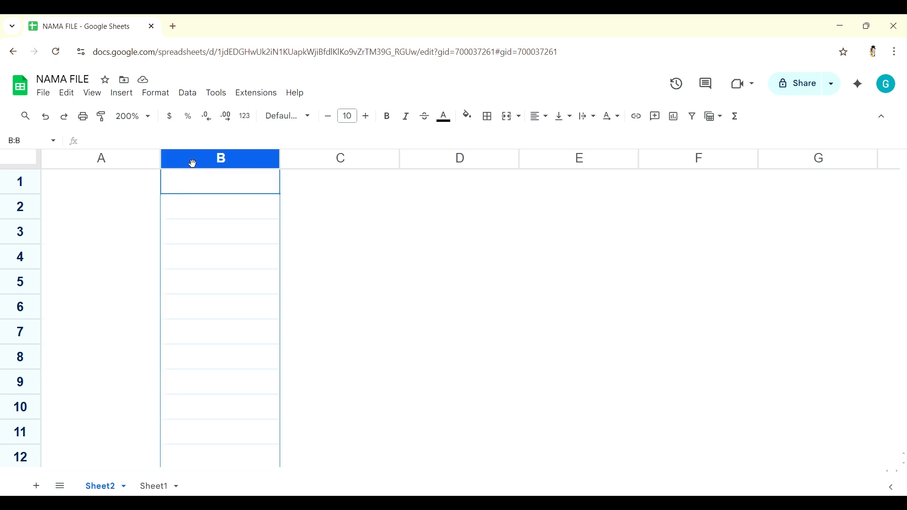
{"action": "left_click", "coordinate": [303, 160]}
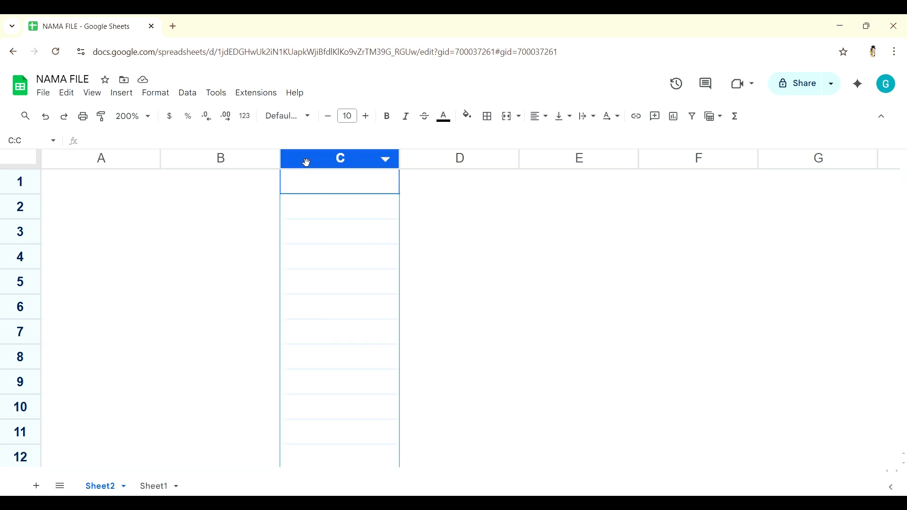
{"action": "left_click", "coordinate": [308, 190]}
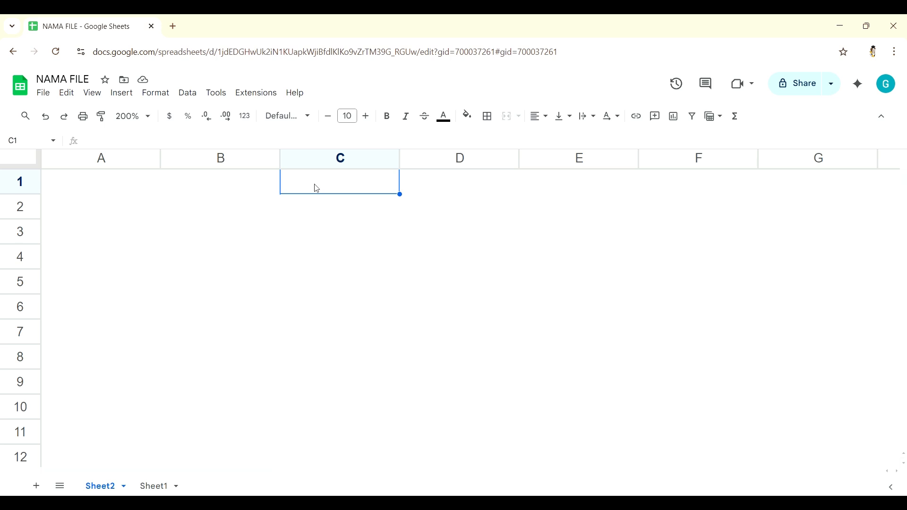
{"action": "left_click", "coordinate": [475, 162]}
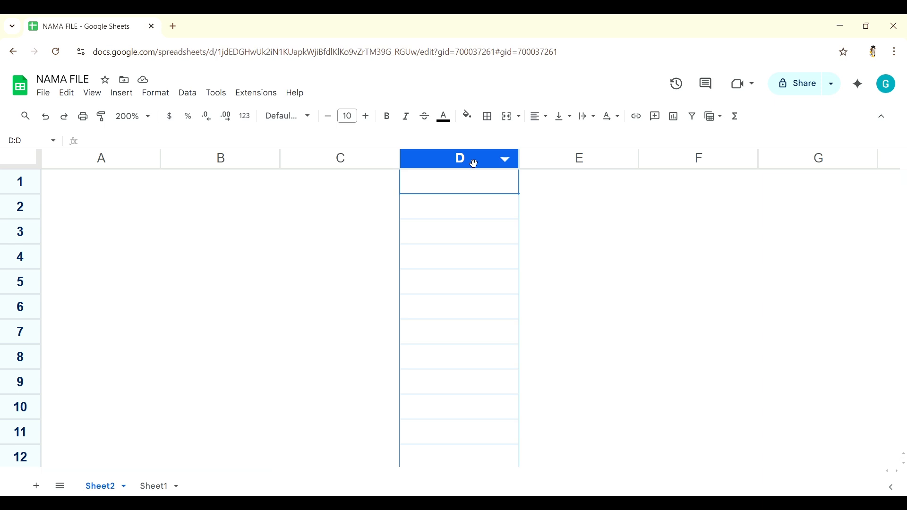
Step: Move the active cell from D1 down column D to D15 and back up to D1 to examine the column's vertical direction
{"action": "left_click", "coordinate": [465, 186]}
{"action": "key", "text": "Down"}
{"action": "key", "text": "Down"}
{"action": "key", "text": "Down"}
{"action": "key", "text": "Down"}
{"action": "key", "text": "Down"}
{"action": "key", "text": "Down"}
{"action": "key", "text": "Down"}
{"action": "key", "text": "Down"}
{"action": "key", "text": "Down"}
{"action": "key", "text": "Down"}
{"action": "key", "text": "Down"}
{"action": "key", "text": "Down"}
{"action": "key", "text": "Down"}
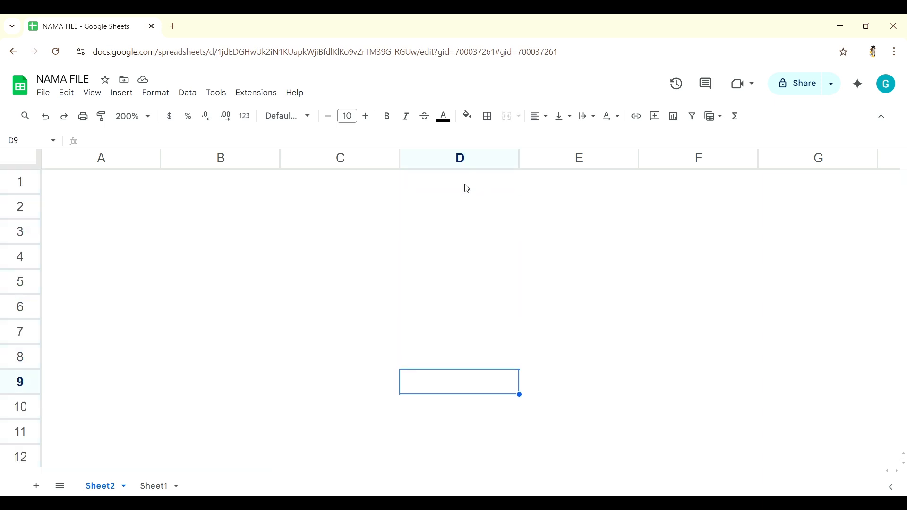
{"action": "key", "text": "Down"}
{"action": "key", "text": "Down"}
{"action": "key", "text": "Up"}
{"action": "key", "text": "Up"}
{"action": "key", "text": "Up"}
{"action": "key", "text": "Up"}
{"action": "key", "text": "Up"}
{"action": "key", "text": "Up"}
{"action": "key", "text": "Up"}
{"action": "key", "text": "Up"}
{"action": "key", "text": "Up"}
{"action": "key", "text": "Up"}
{"action": "key", "text": "Up"}
{"action": "key", "text": "Up"}
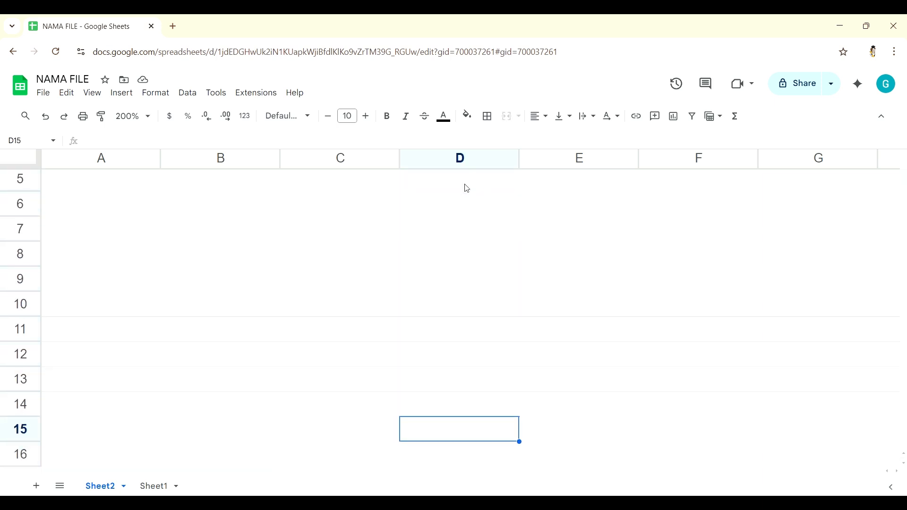
{"action": "key", "text": "Up"}
{"action": "key", "text": "Up"}
{"action": "key", "text": "Up"}
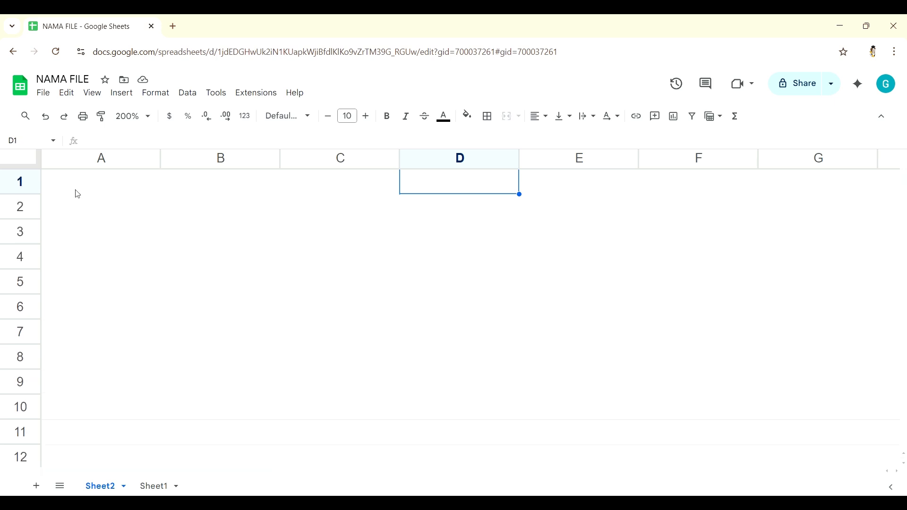
Step: Highlight whole rows one at a time, from 1 to 4 and again rows 1, 2 and 5, to examine the sheet's rows
{"action": "left_click", "coordinate": [34, 183]}
{"action": "left_click", "coordinate": [30, 214]}
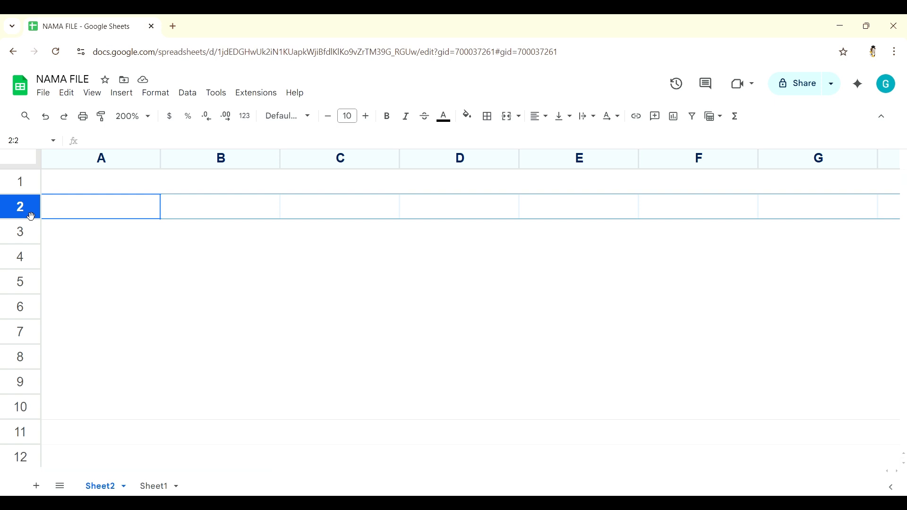
{"action": "left_click", "coordinate": [31, 236]}
{"action": "left_click", "coordinate": [28, 255]}
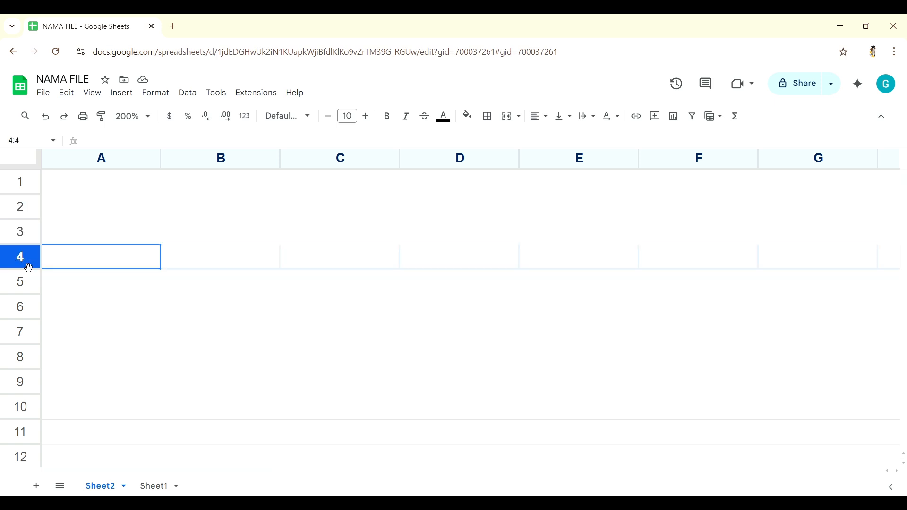
{"action": "left_click", "coordinate": [36, 182]}
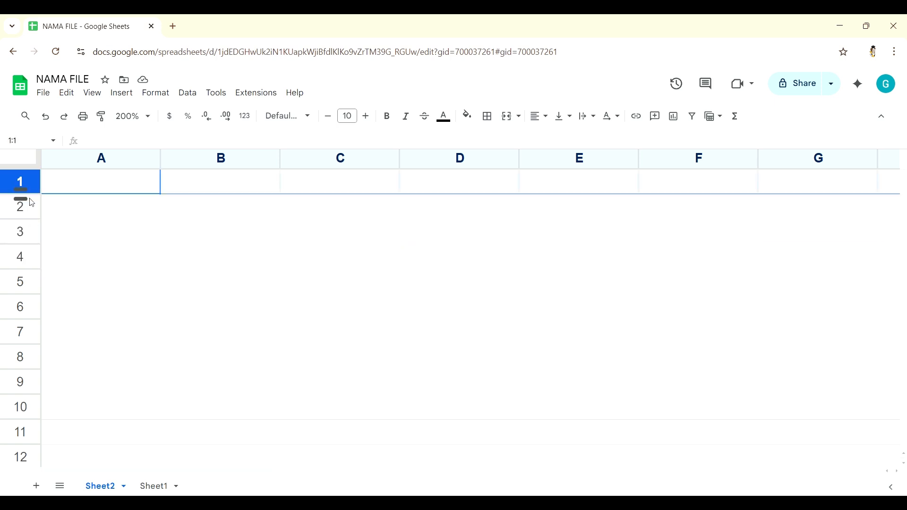
{"action": "left_click", "coordinate": [34, 211]}
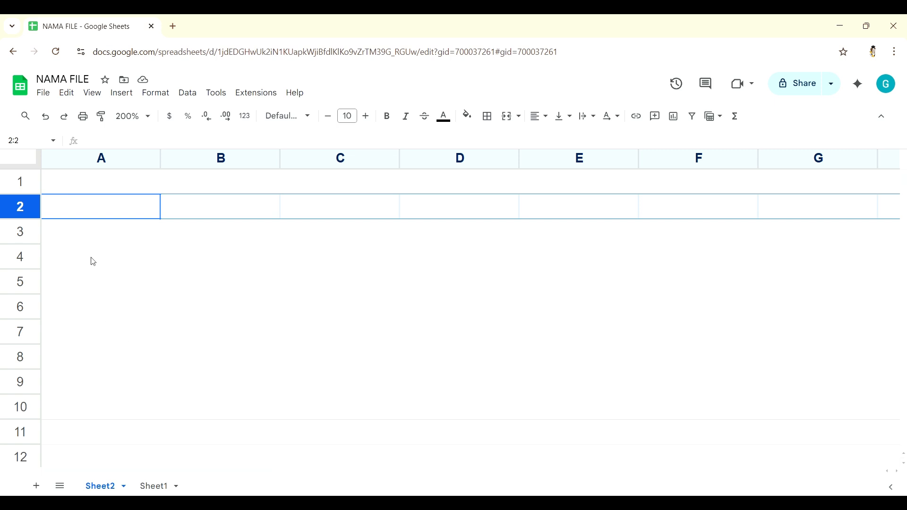
{"action": "left_click", "coordinate": [23, 285]}
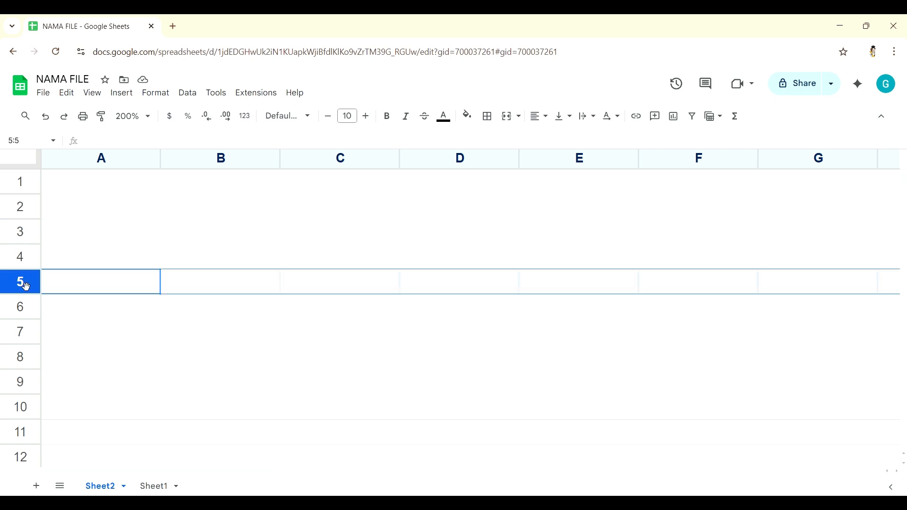
Step: Move the active cell from A5 across row 5 and back to A5 to examine the row's horizontal direction
{"action": "left_click", "coordinate": [123, 285]}
{"action": "key", "text": "Right"}
{"action": "key", "text": "Right"}
{"action": "key", "text": "Right"}
{"action": "key", "text": "Right"}
{"action": "key", "text": "Right"}
{"action": "key", "text": "Right"}
{"action": "key", "text": "Right"}
{"action": "key", "text": "Left"}
{"action": "key", "text": "Left"}
{"action": "key", "text": "Left"}
{"action": "key", "text": "Left"}
{"action": "key", "text": "Left"}
{"action": "key", "text": "Left"}
{"action": "key", "text": "Left"}
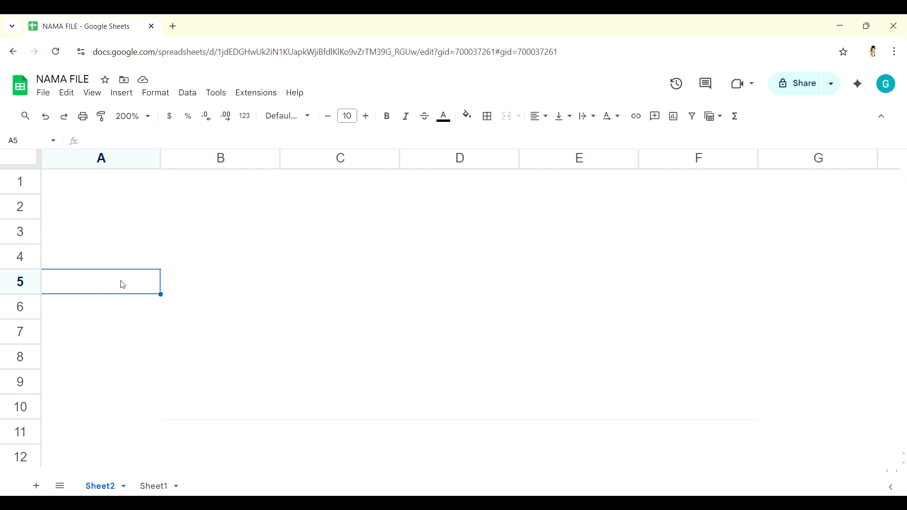
Step: Enter the text "B5" in the cell where column B meets row 5
{"action": "left_click", "coordinate": [242, 167]}
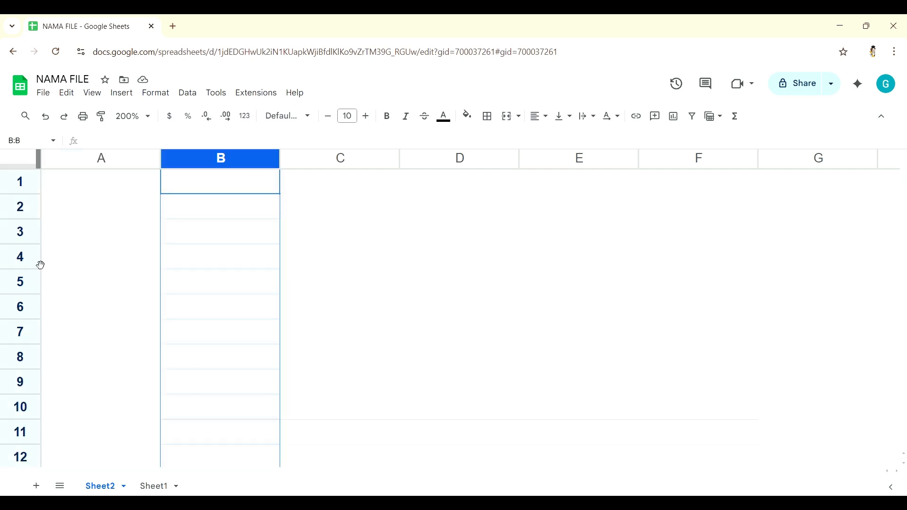
{"action": "left_click", "coordinate": [184, 281]}
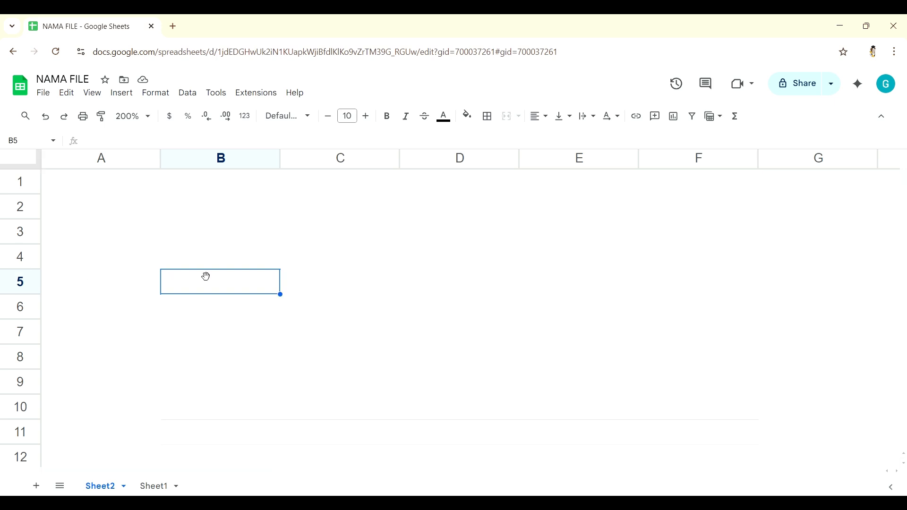
{"action": "double_click", "coordinate": [203, 285]}
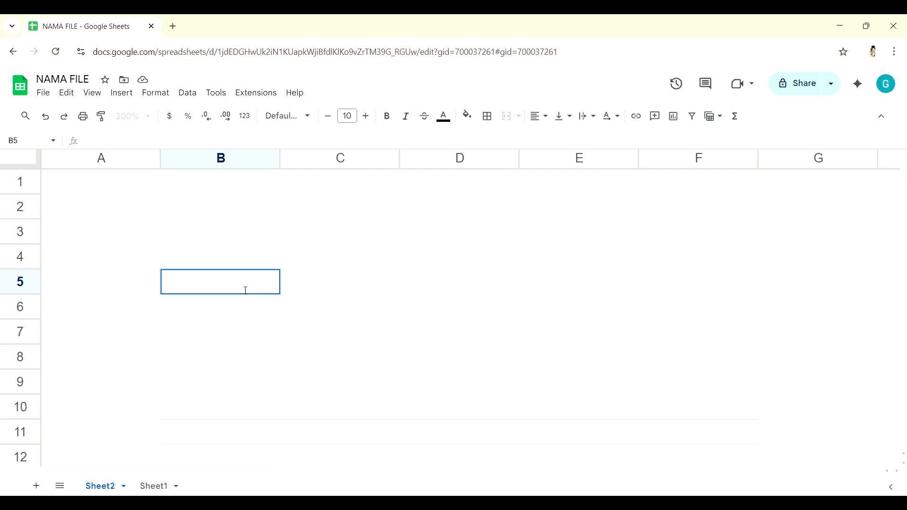
{"action": "type", "text": "B5"}
{"action": "left_click", "coordinate": [262, 265]}
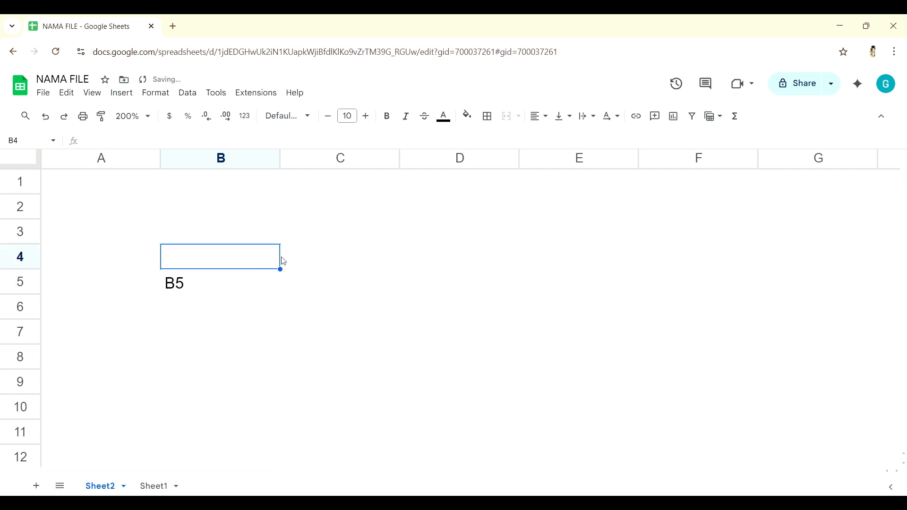
Step: Enter the text "hello" in cell D2
{"action": "left_click", "coordinate": [409, 207]}
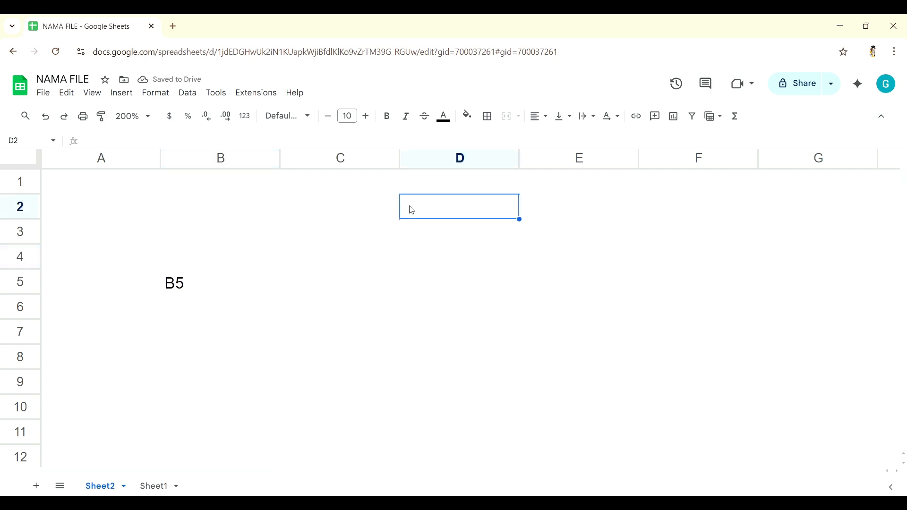
{"action": "type", "text": "he"}
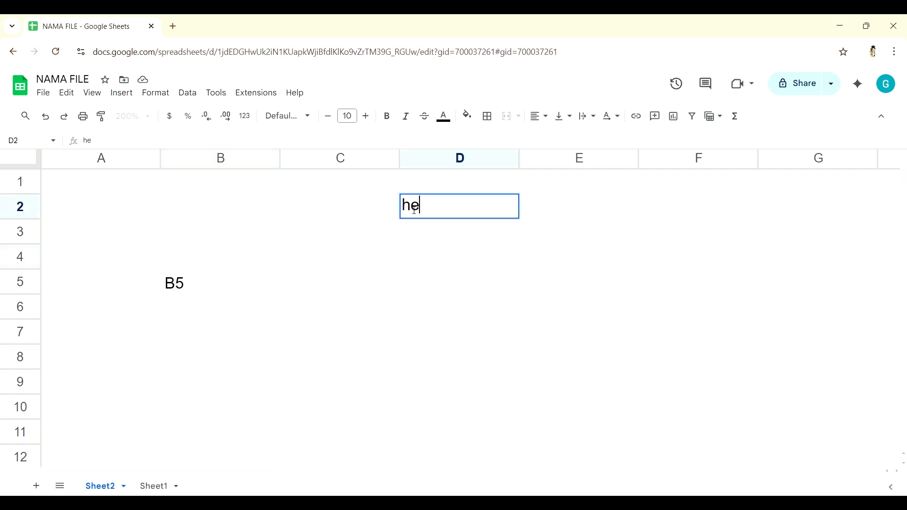
{"action": "type", "text": "llo"}
{"action": "left_click", "coordinate": [214, 287]}
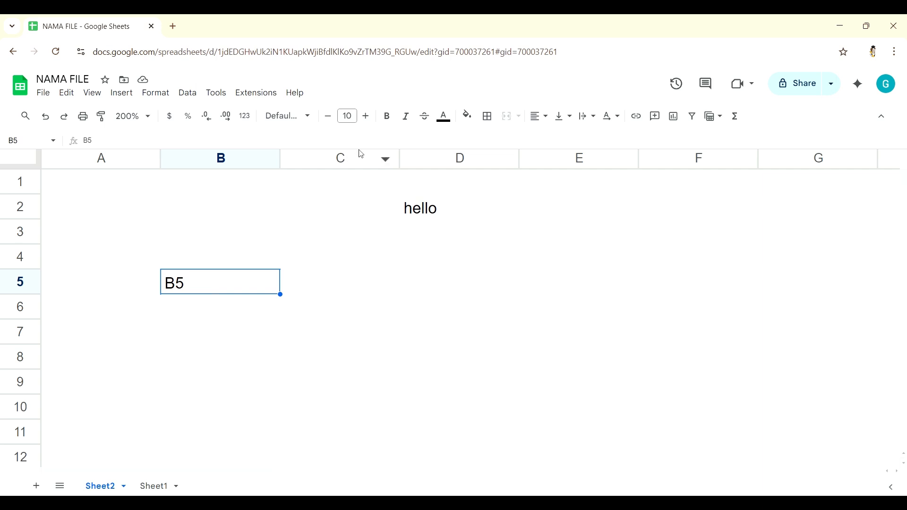
Step: Extend the text in cell D2 so that it reads "hello D2"
{"action": "left_click", "coordinate": [454, 159]}
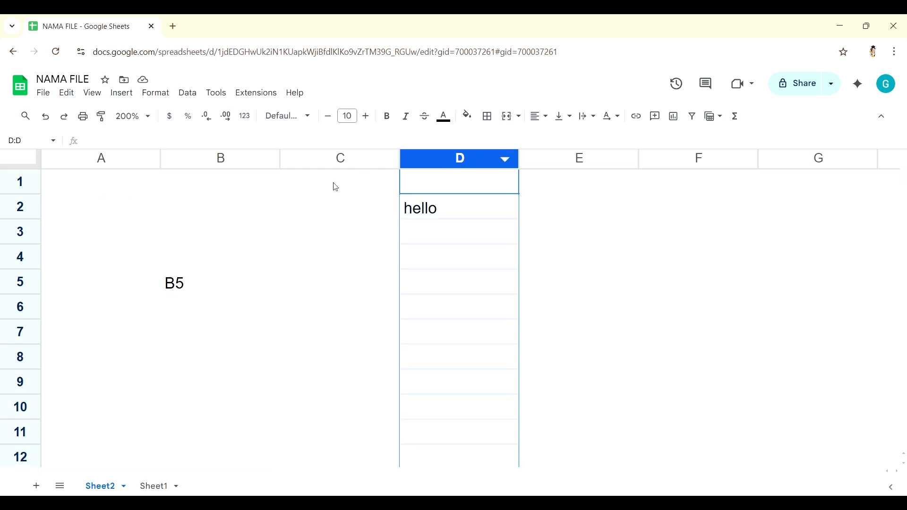
{"action": "left_click", "coordinate": [494, 216]}
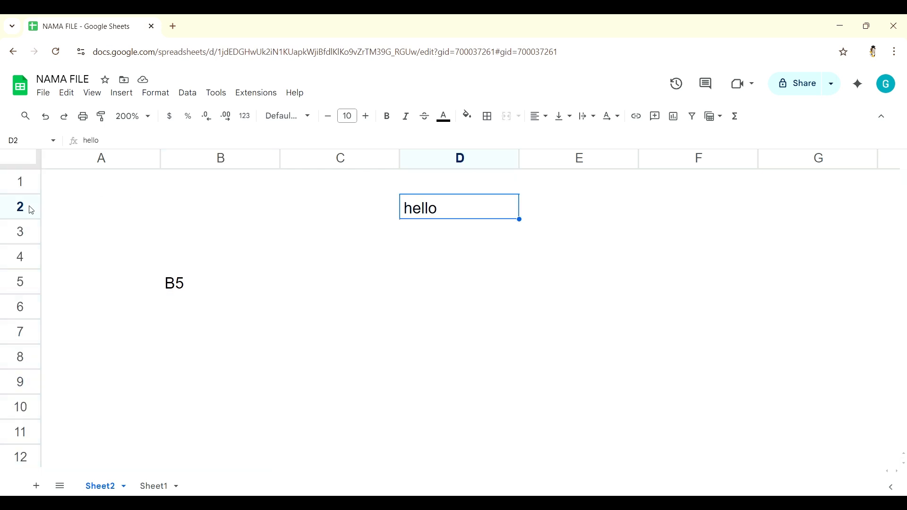
{"action": "double_click", "coordinate": [459, 213]}
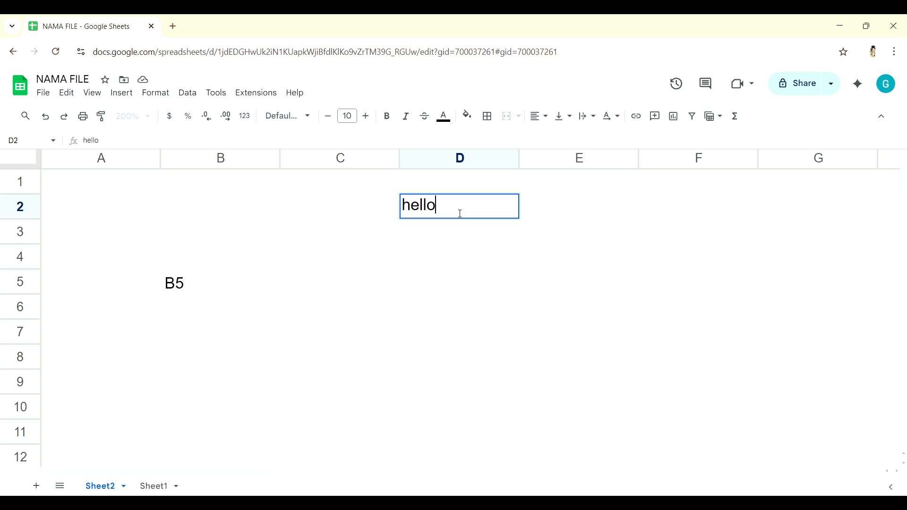
{"action": "type", "text": "D2"}
{"action": "left_click", "coordinate": [528, 255]}
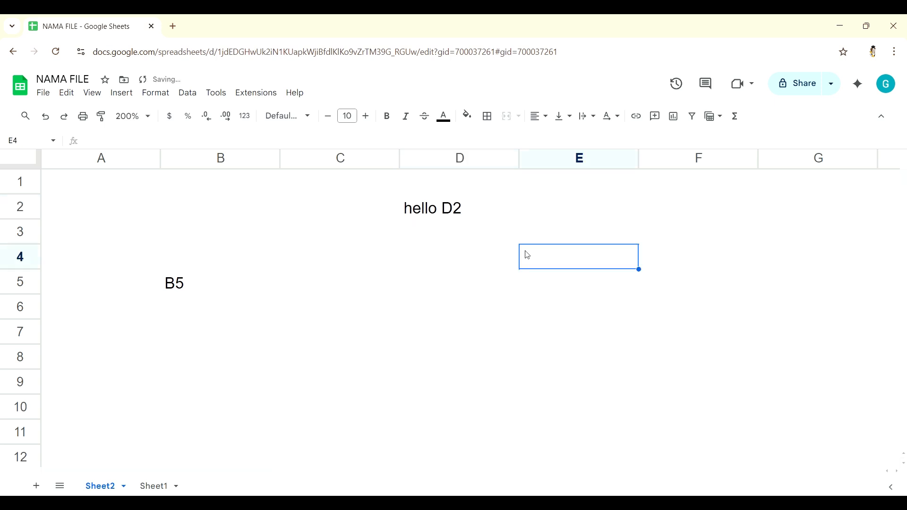
Step: Clear the contents of cells D2 and B5
{"action": "left_click", "coordinate": [465, 215]}
{"action": "key", "text": "Delete"}
{"action": "left_click", "coordinate": [183, 284]}
{"action": "key", "text": "Delete"}
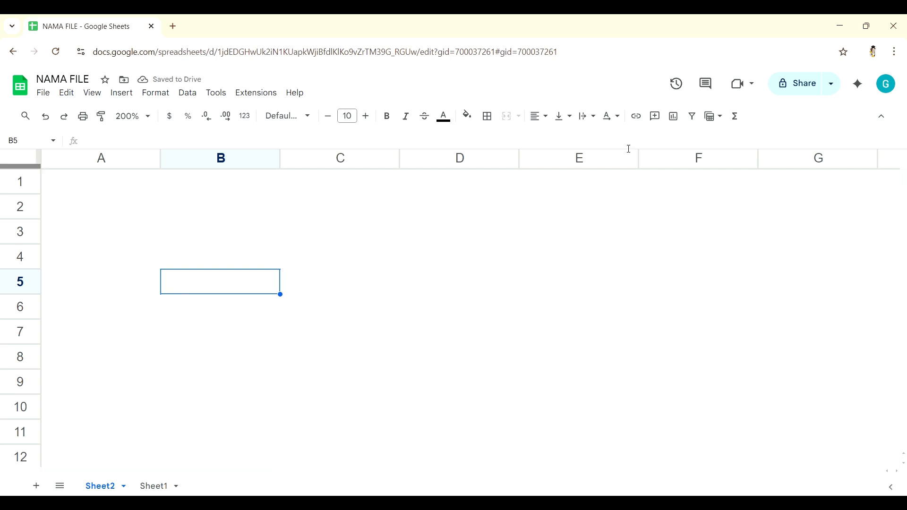
{"action": "key", "text": "Down"}
{"action": "key", "text": "Down"}
{"action": "key", "text": "Down"}
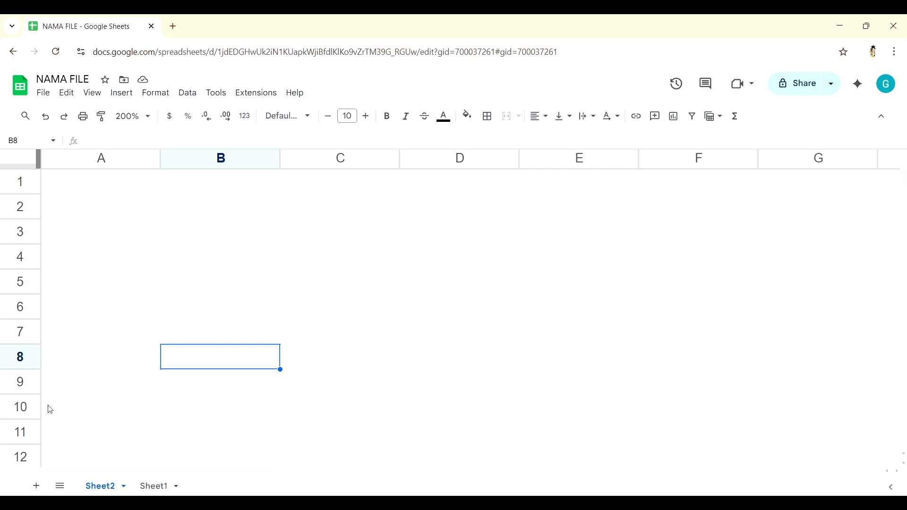
Step: Enter the column header "OPERASI" in cell A1
{"action": "left_click", "coordinate": [92, 189]}
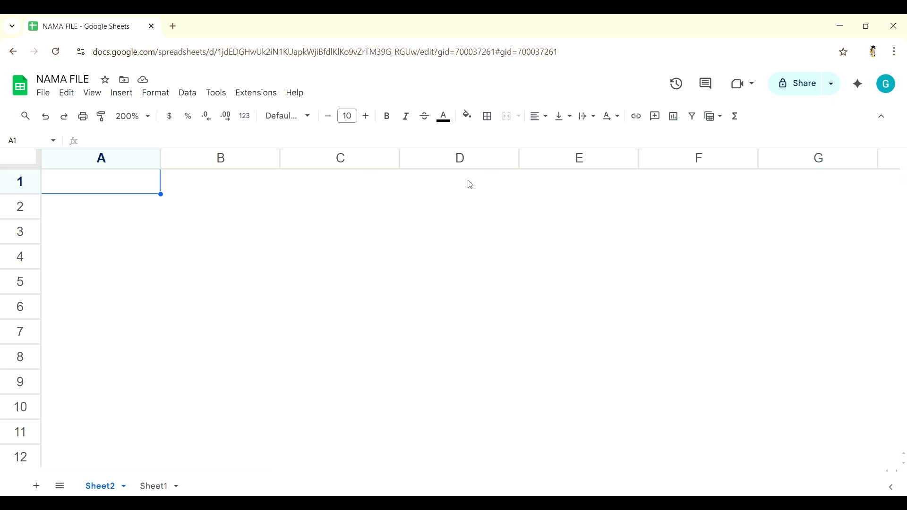
{"action": "double_click", "coordinate": [108, 184]}
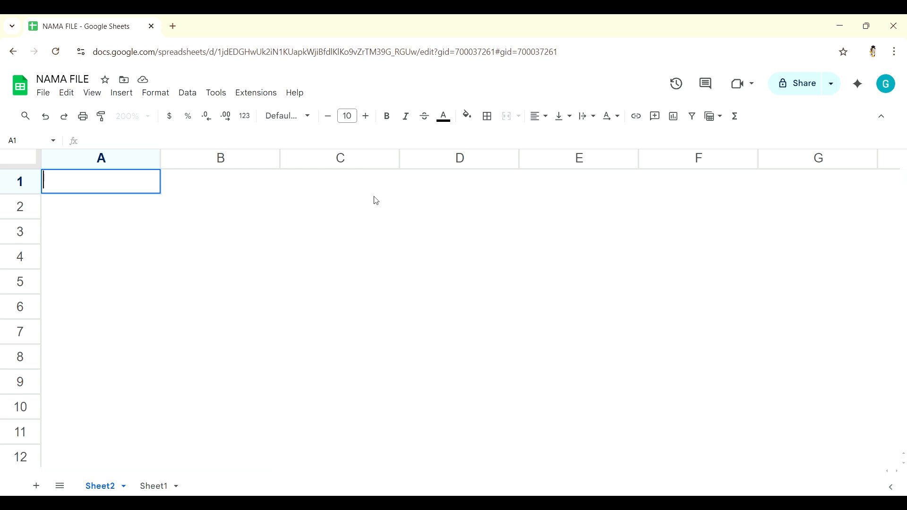
{"action": "type", "text": "OPERASI"}
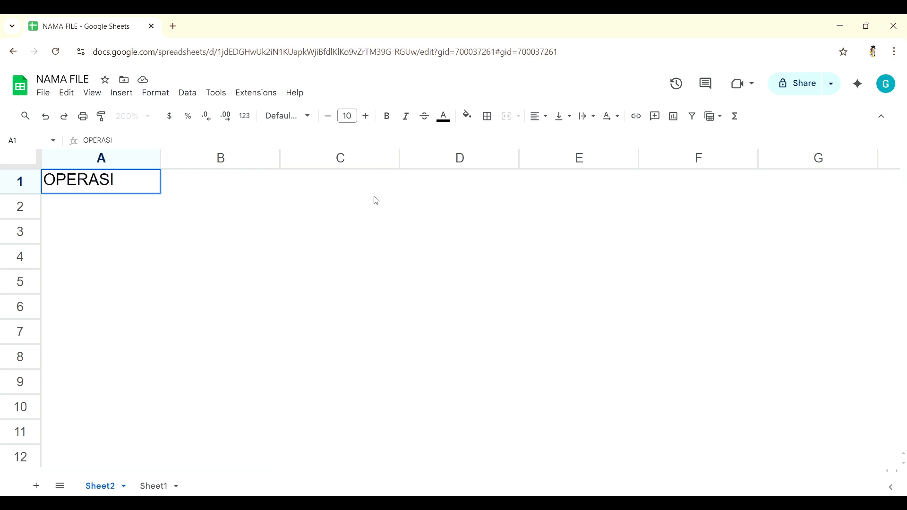
{"action": "key", "text": "Tab"}
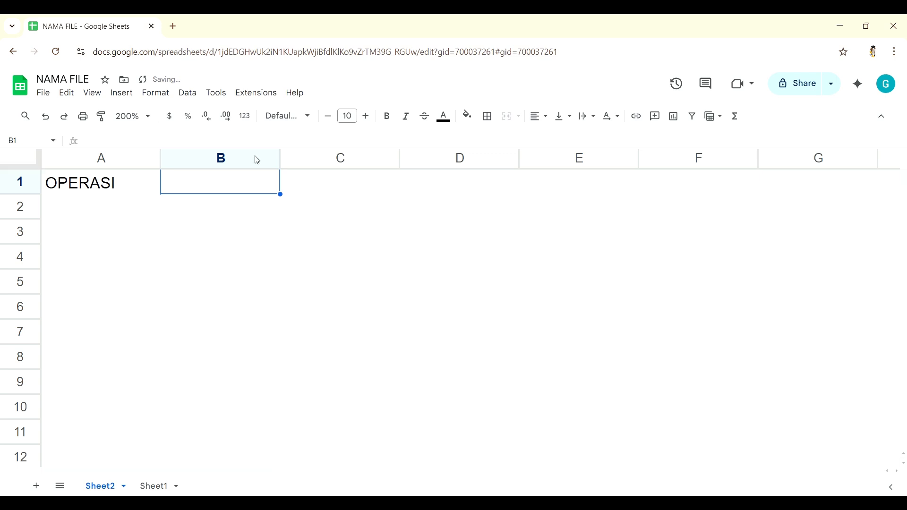
Step: Enter the column headers "BILANGAN 1" in cell B1 and "BILANGAN 2" in cell C1
{"action": "double_click", "coordinate": [247, 181]}
{"action": "type", "text": "BILA"}
{"action": "type", "text": "NGAN 1"}
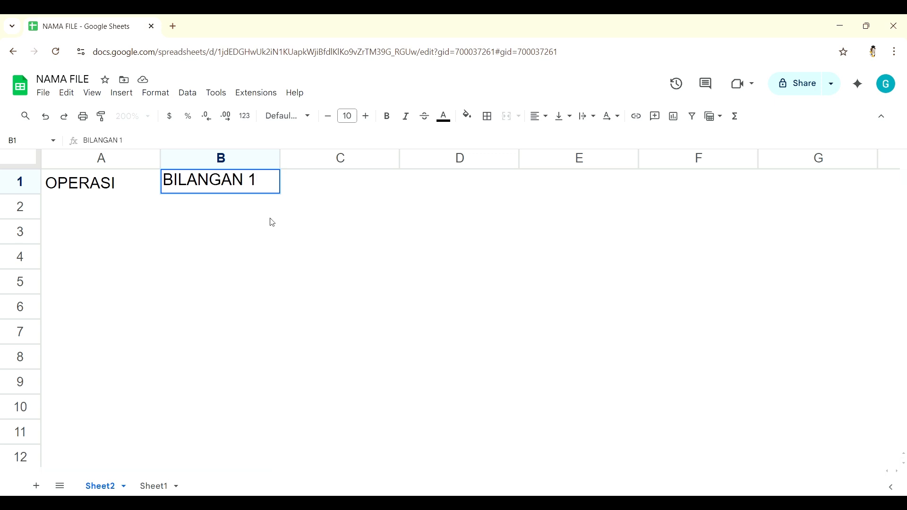
{"action": "left_click", "coordinate": [334, 186]}
{"action": "type", "text": "BILANGAN 2"}
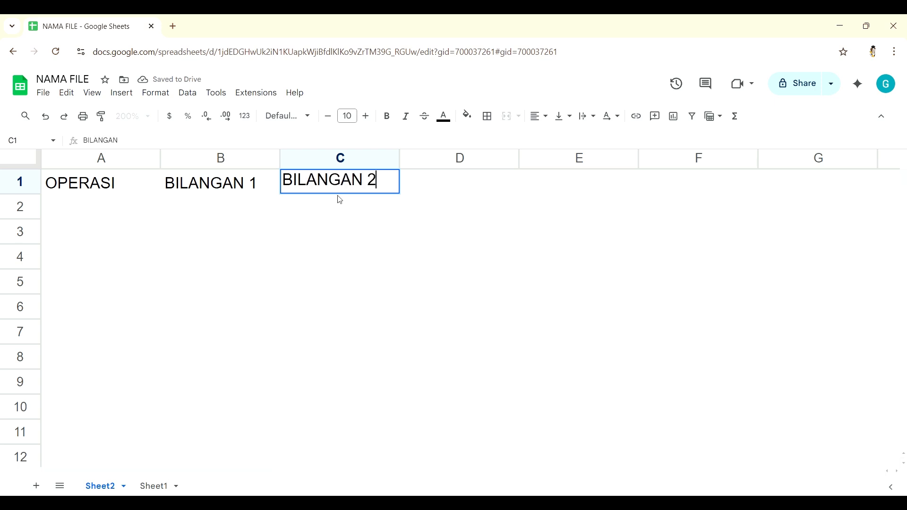
Step: Enter the column header "HASIL" in cell D1
{"action": "double_click", "coordinate": [458, 182]}
{"action": "type", "text": "H"}
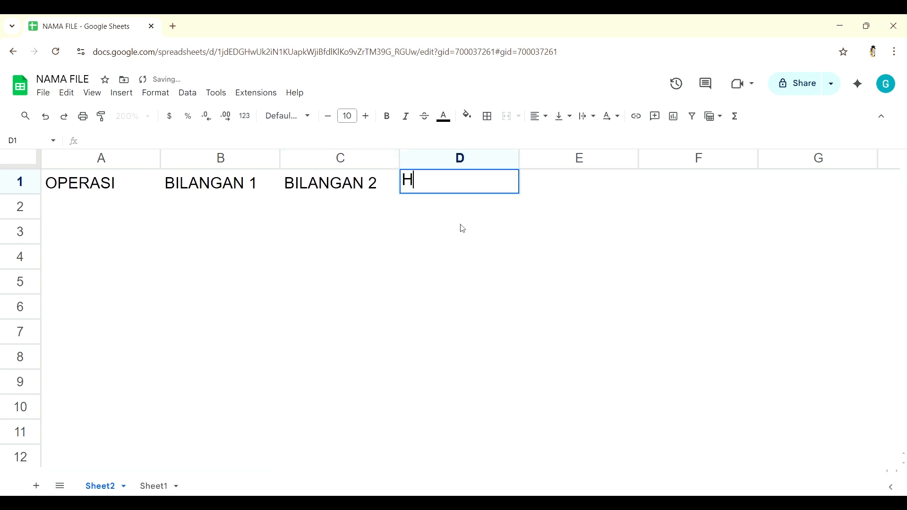
{"action": "type", "text": "ASIL"}
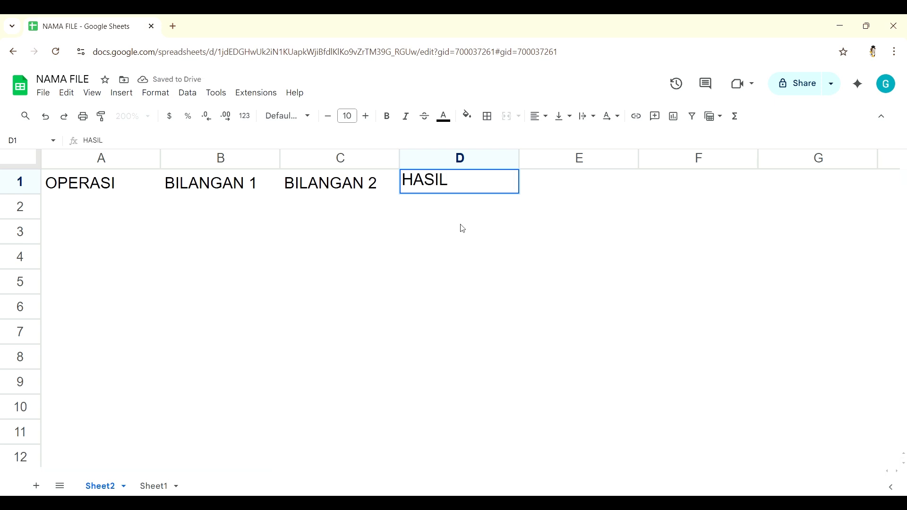
{"action": "left_click", "coordinate": [567, 232]}
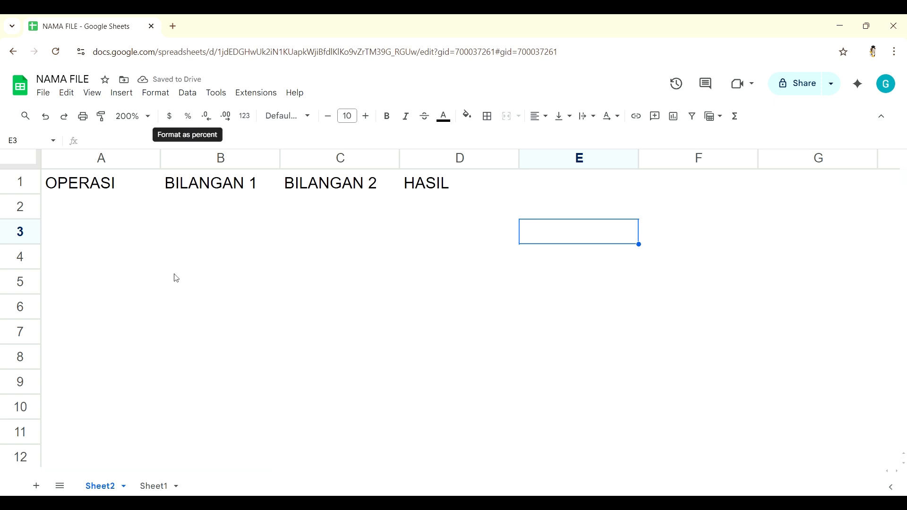
{"action": "left_click", "coordinate": [128, 163]}
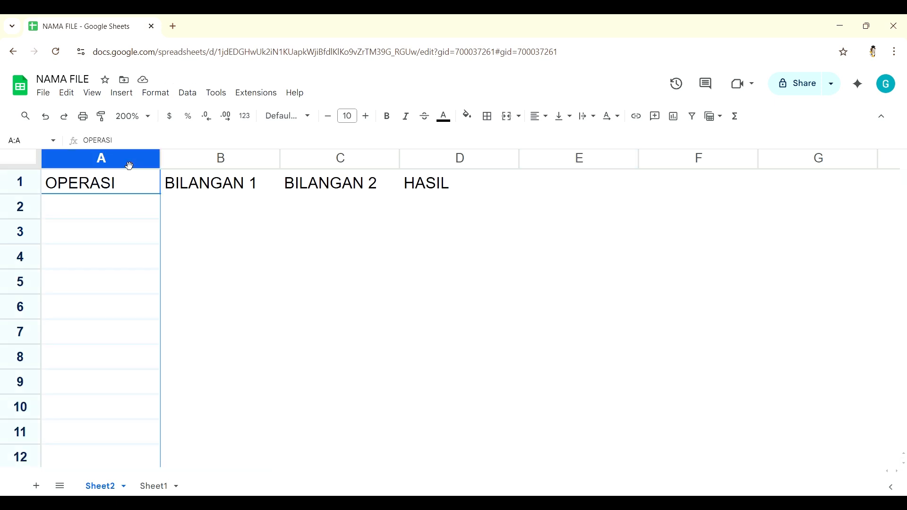
{"action": "left_click", "coordinate": [113, 214]}
{"action": "left_click", "coordinate": [120, 242]}
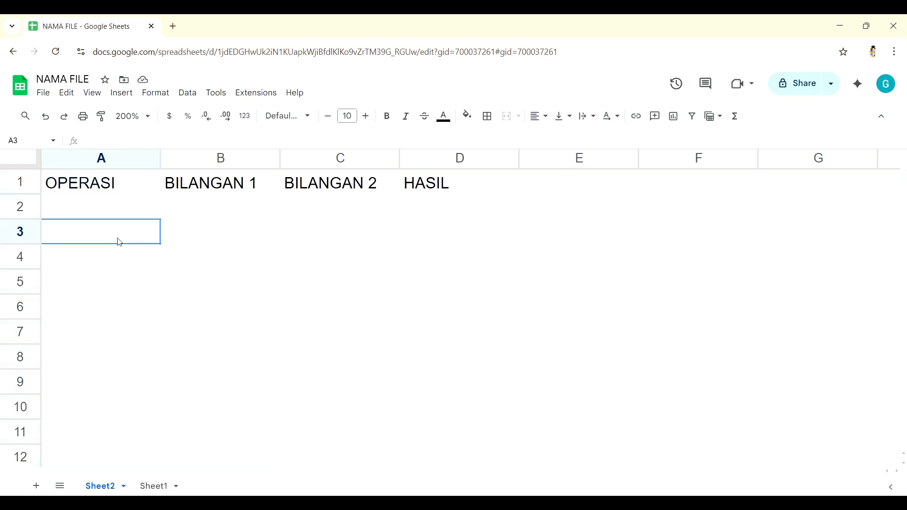
{"action": "left_click", "coordinate": [115, 259]}
{"action": "left_click", "coordinate": [114, 282]}
{"action": "left_click", "coordinate": [120, 308]}
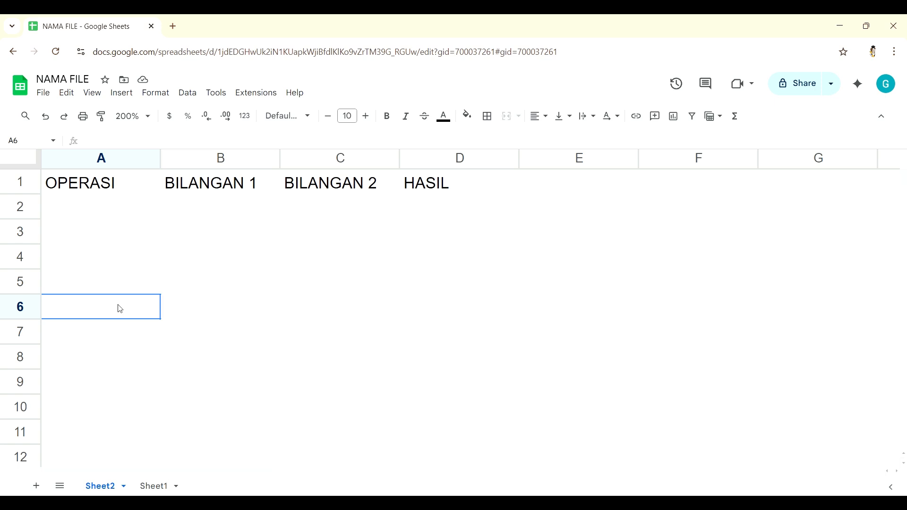
Step: Enter the operation names "TAMBAH", "KURANG", "KALI" and "BAGI" in cells A2 to A5
{"action": "left_click", "coordinate": [119, 214]}
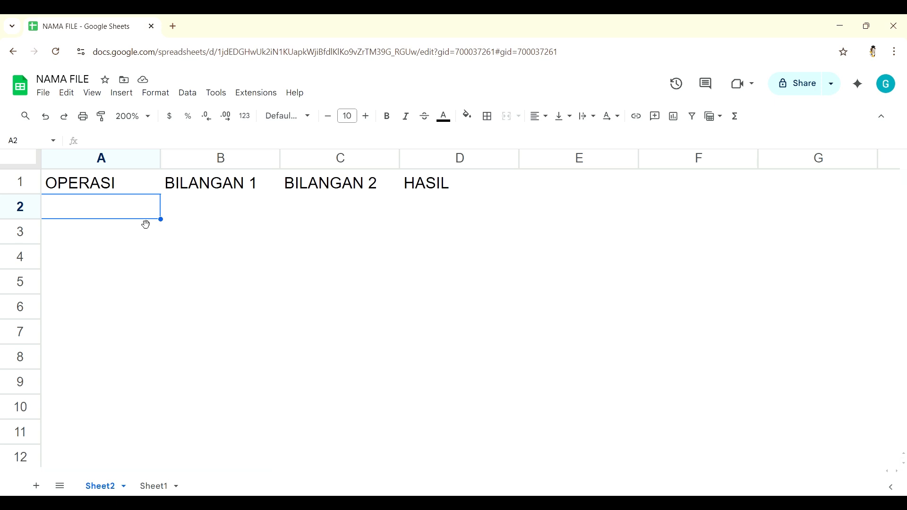
{"action": "type", "text": "TAMBAH"}
{"action": "key", "text": "Return"}
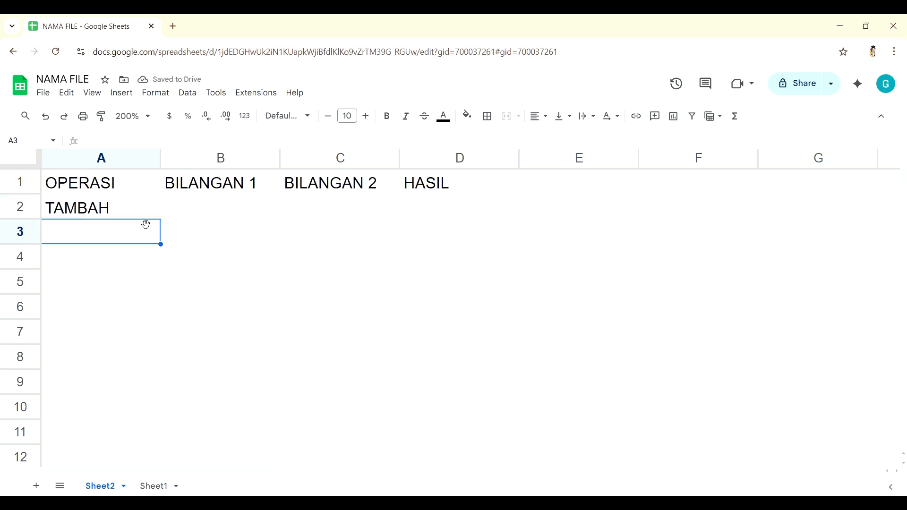
{"action": "type", "text": "KURANG"}
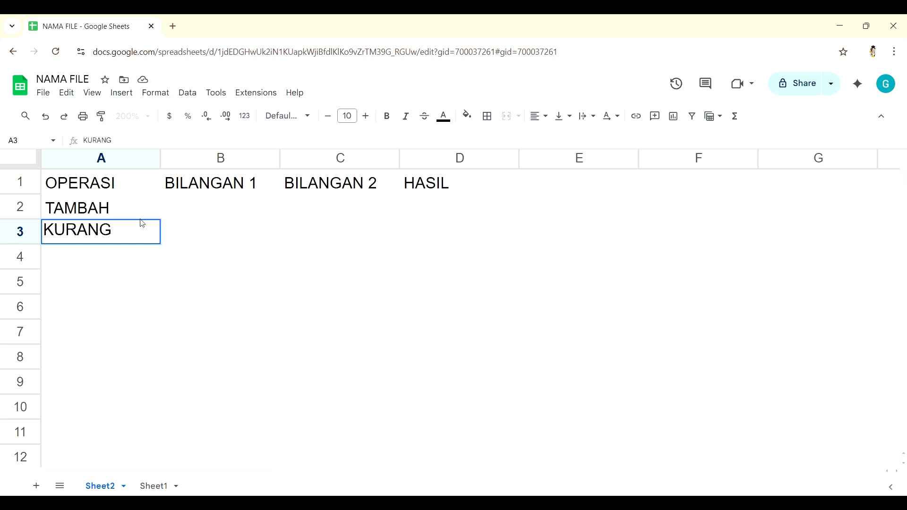
{"action": "key", "text": "Return"}
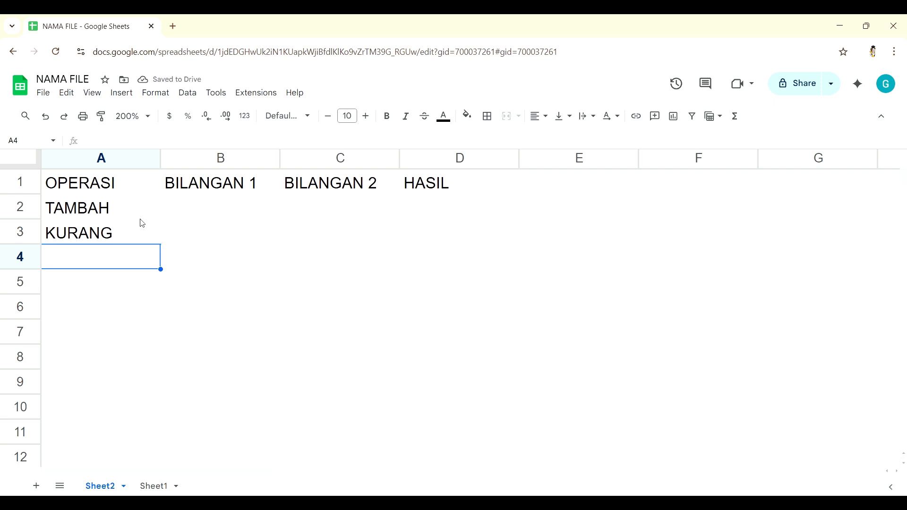
{"action": "type", "text": "KALI"}
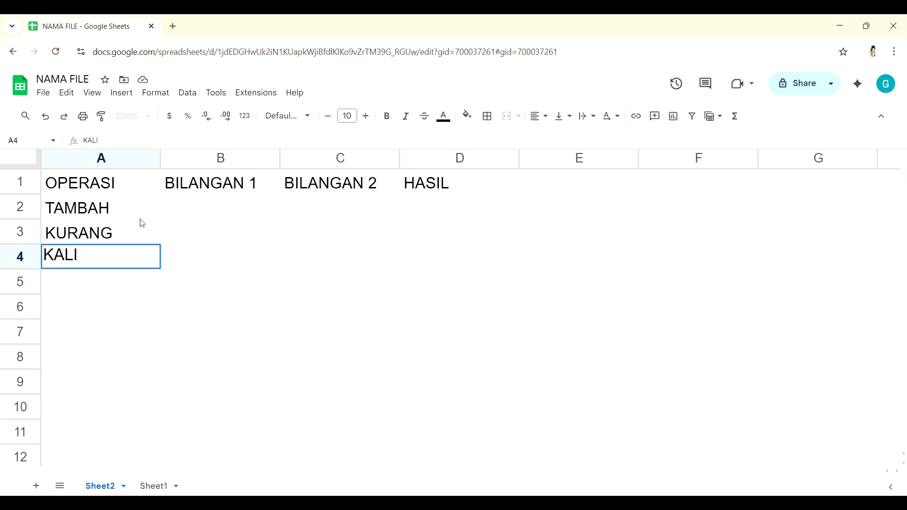
{"action": "key", "text": "Return"}
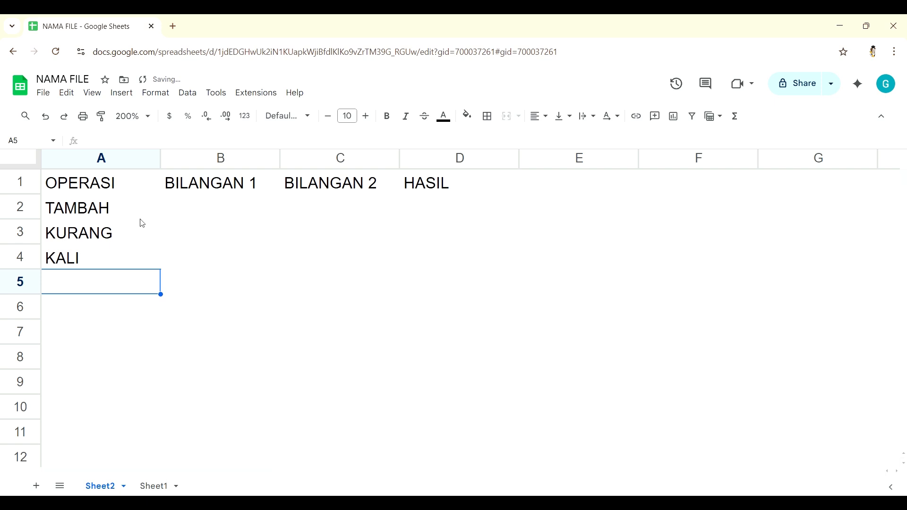
{"action": "type", "text": "BAGI"}
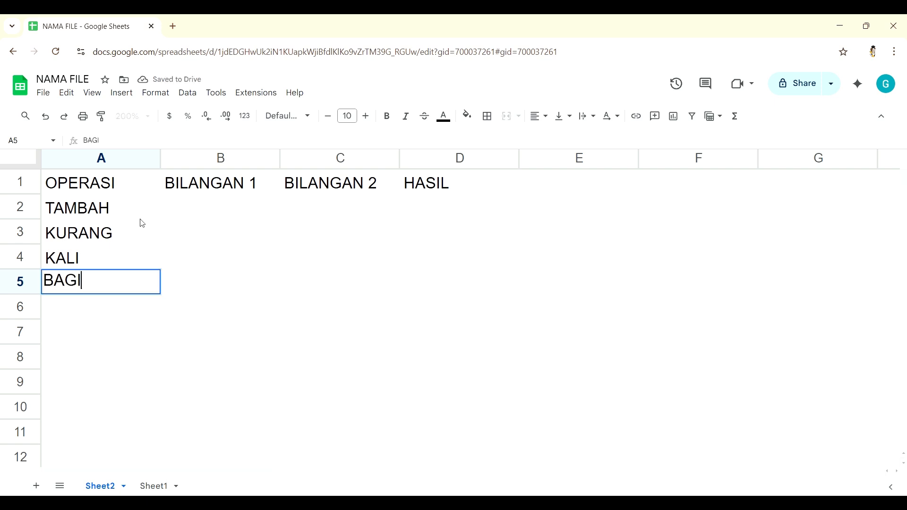
{"action": "left_click", "coordinate": [120, 217]}
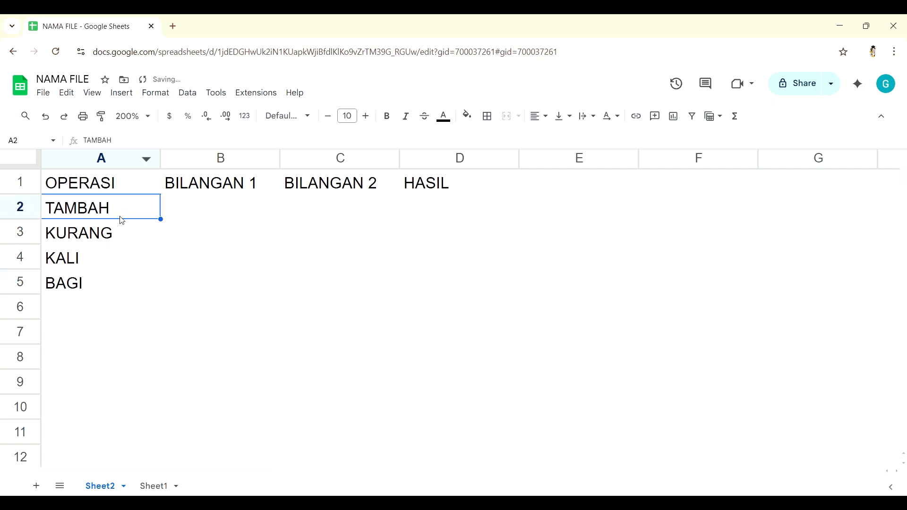
Step: Go through the operation names in A2 to A5, the BILANGAN 1 and BILANGAN 2 columns, and the TAMBAH row
{"action": "left_click", "coordinate": [124, 233]}
{"action": "left_click", "coordinate": [118, 266]}
{"action": "left_click", "coordinate": [116, 282]}
{"action": "left_click", "coordinate": [123, 215]}
{"action": "left_click", "coordinate": [122, 234]}
{"action": "left_click", "coordinate": [118, 263]}
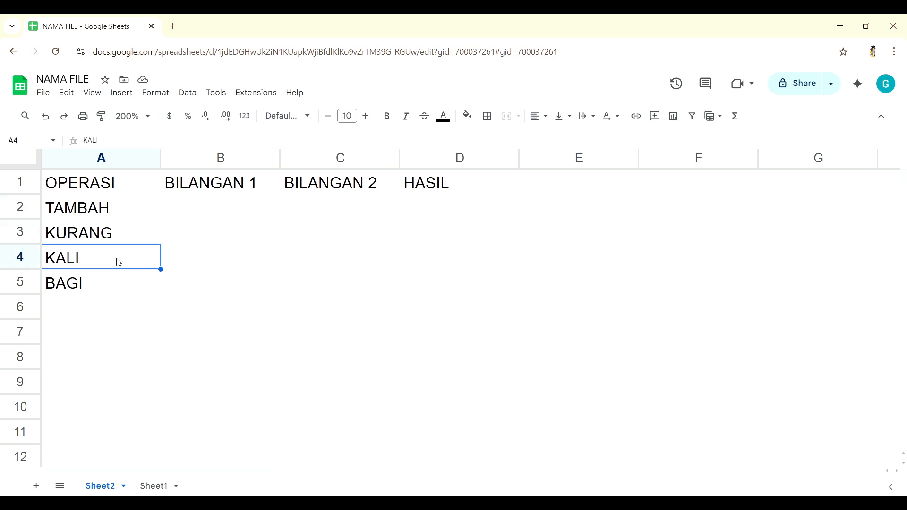
{"action": "left_click", "coordinate": [115, 283]}
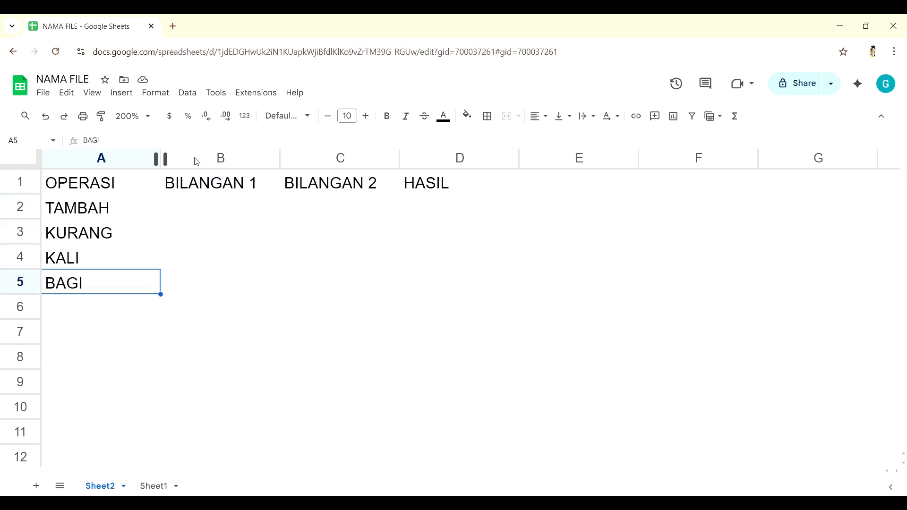
{"action": "left_click", "coordinate": [234, 163]}
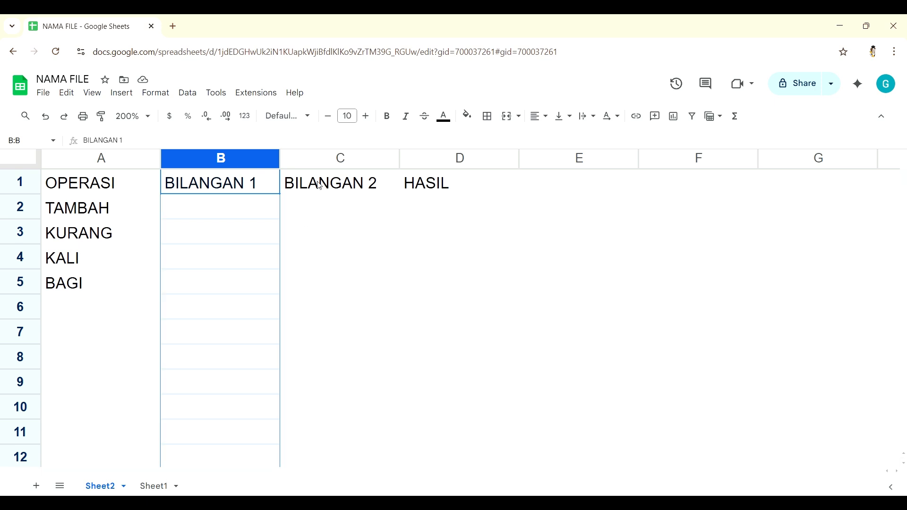
{"action": "left_click", "coordinate": [237, 208]}
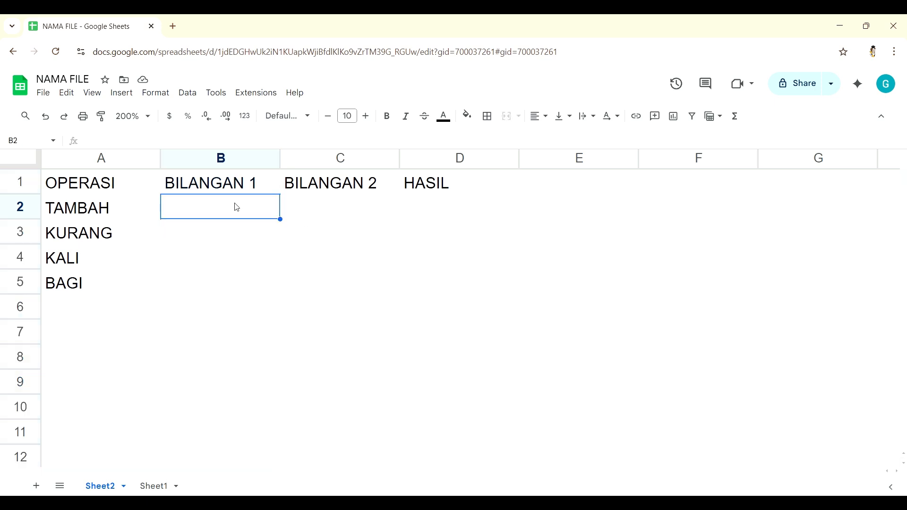
{"action": "double_click", "coordinate": [239, 213]}
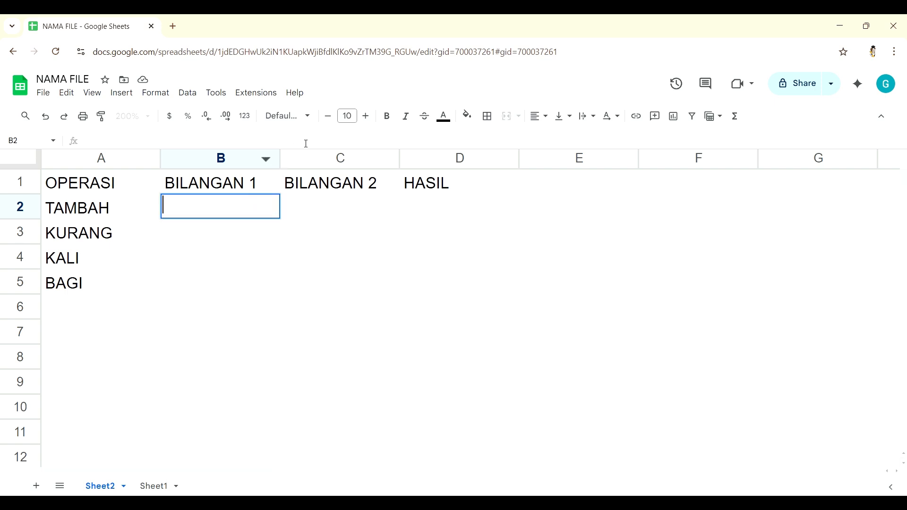
{"action": "left_click", "coordinate": [309, 161]}
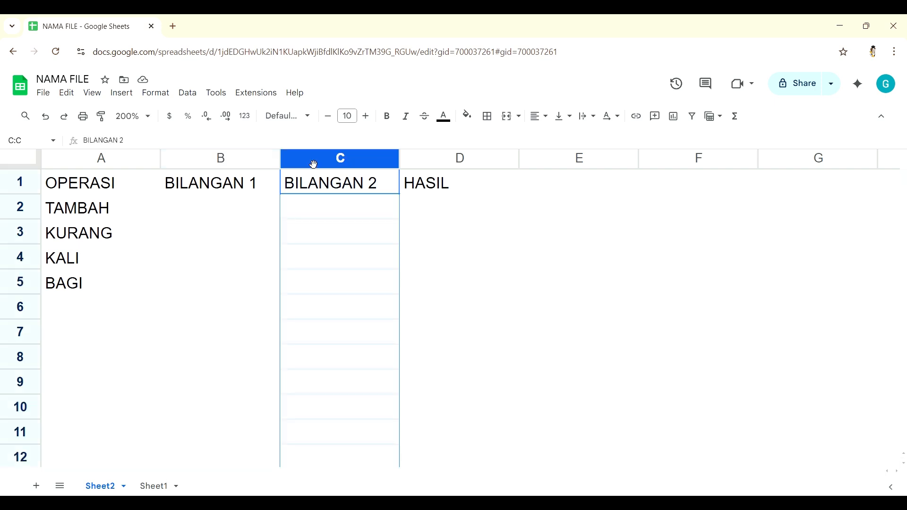
{"action": "double_click", "coordinate": [301, 214]}
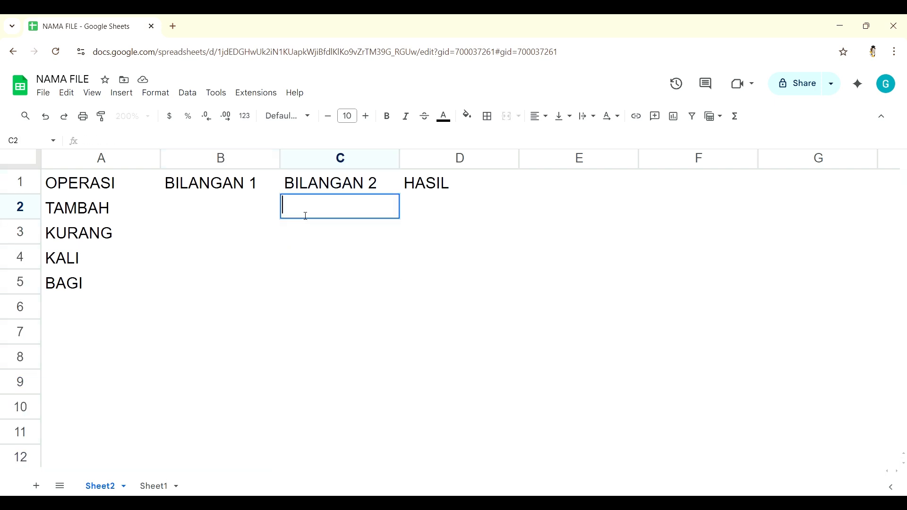
{"action": "left_click", "coordinate": [9, 204]}
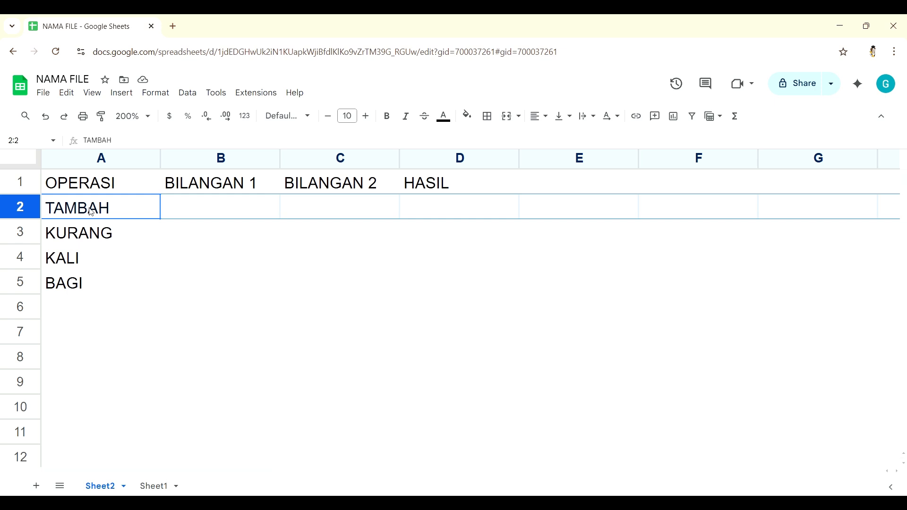
{"action": "left_click", "coordinate": [224, 255]}
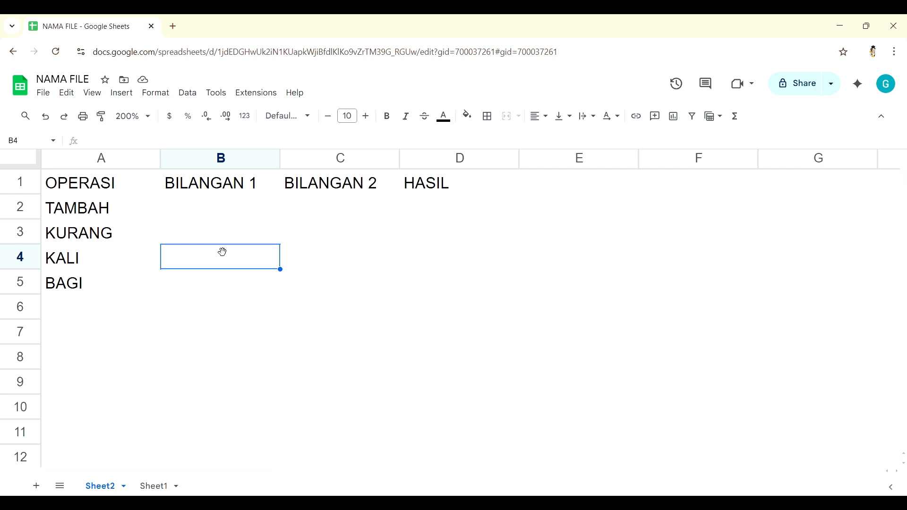
Step: Enter the number 1 in both cells B2 and C2 of the TAMBAH row
{"action": "left_click", "coordinate": [220, 211]}
{"action": "type", "text": "1"}
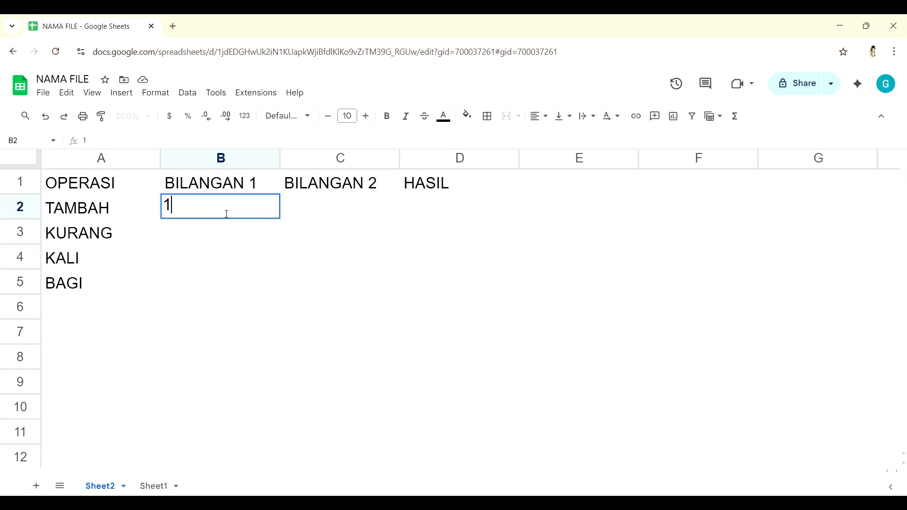
{"action": "double_click", "coordinate": [312, 213]}
{"action": "type", "text": "1"}
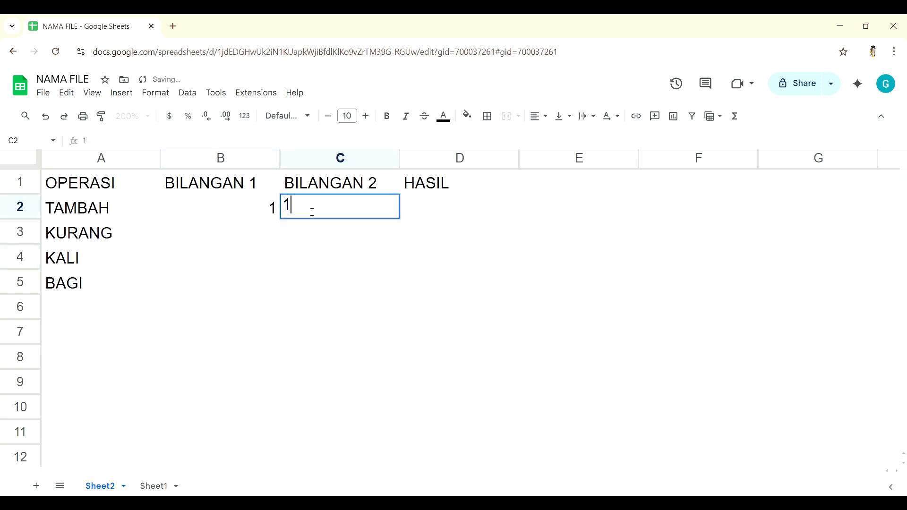
{"action": "left_click", "coordinate": [278, 268]}
{"action": "left_click", "coordinate": [325, 212]}
{"action": "left_click", "coordinate": [247, 215]}
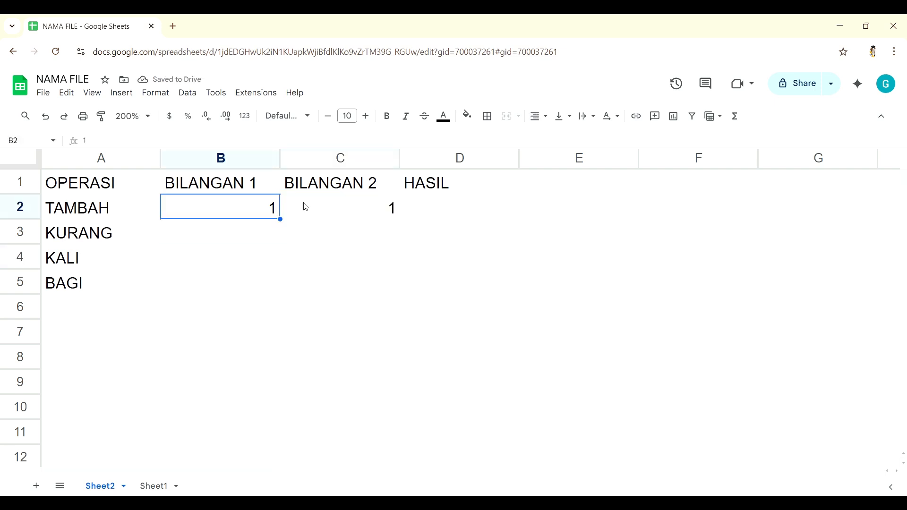
{"action": "left_click", "coordinate": [327, 213]}
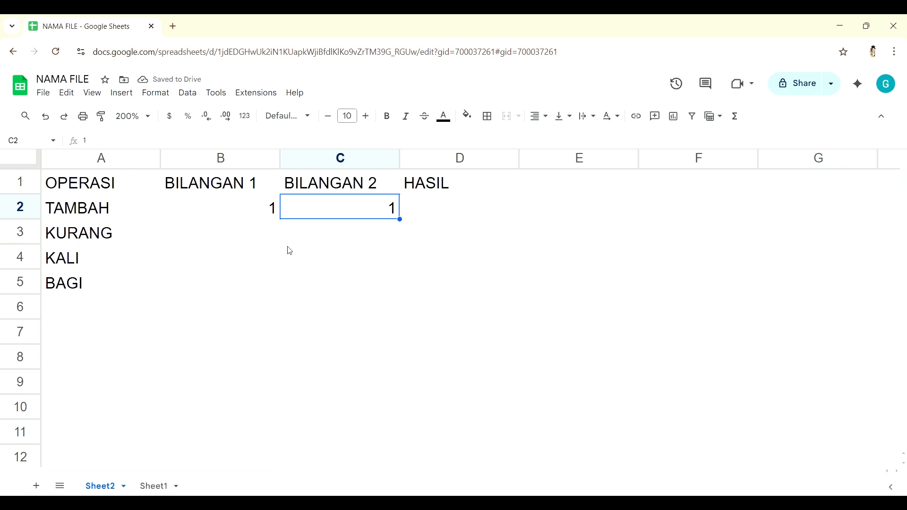
Step: Clear the numbers from cells C2 and B2
{"action": "key", "text": "Delete"}
{"action": "key", "text": "Left"}
{"action": "key", "text": "Delete"}
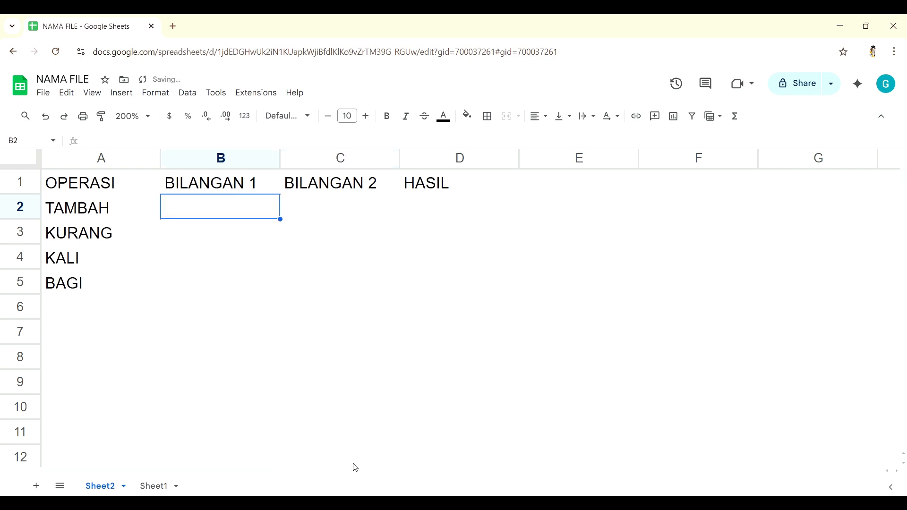
Step: Enter 5 in cell B2 and 1 in cell C2 as the numbers for TAMBAH
{"action": "type", "text": "5"}
{"action": "left_click", "coordinate": [348, 214]}
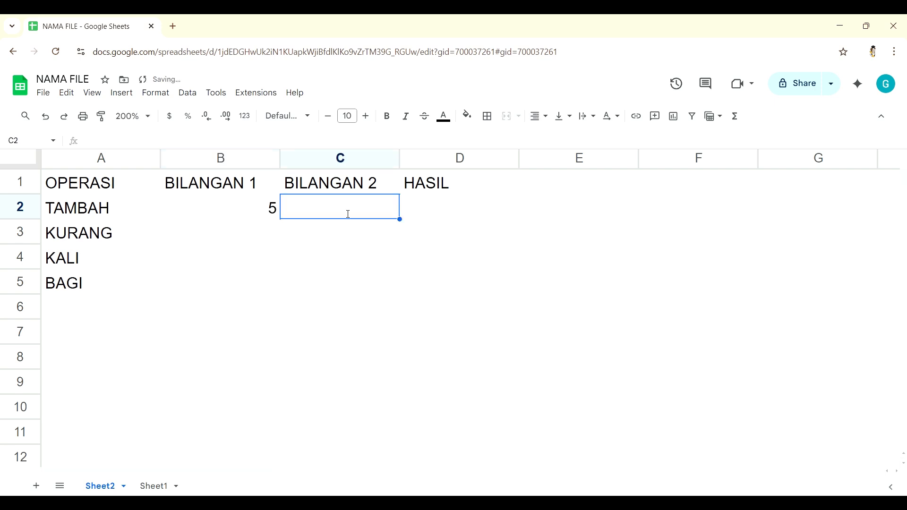
{"action": "type", "text": "1"}
{"action": "left_click", "coordinate": [481, 263]}
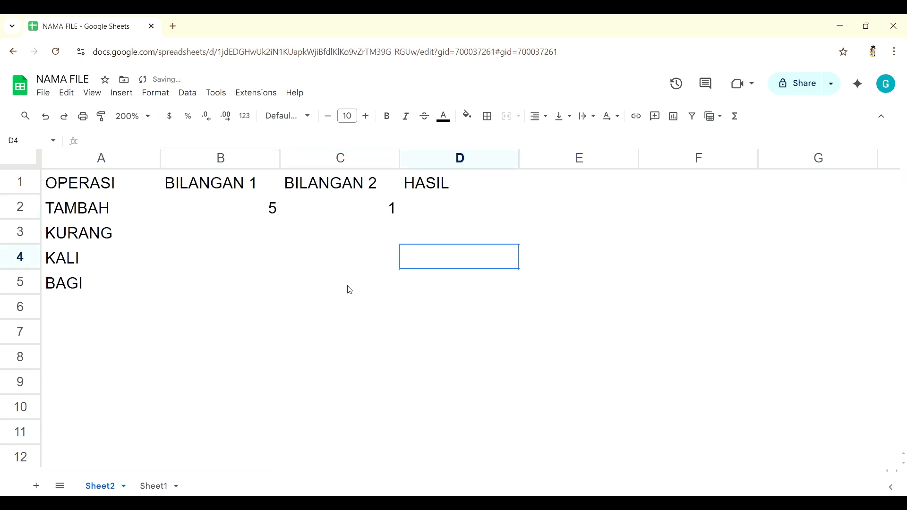
Step: Enter 25 in cell B4 and 7 in cell C4 as the numbers for KALI
{"action": "left_click", "coordinate": [198, 237]}
{"action": "key", "text": "Left"}
{"action": "key", "text": "Right"}
{"action": "key", "text": "Up"}
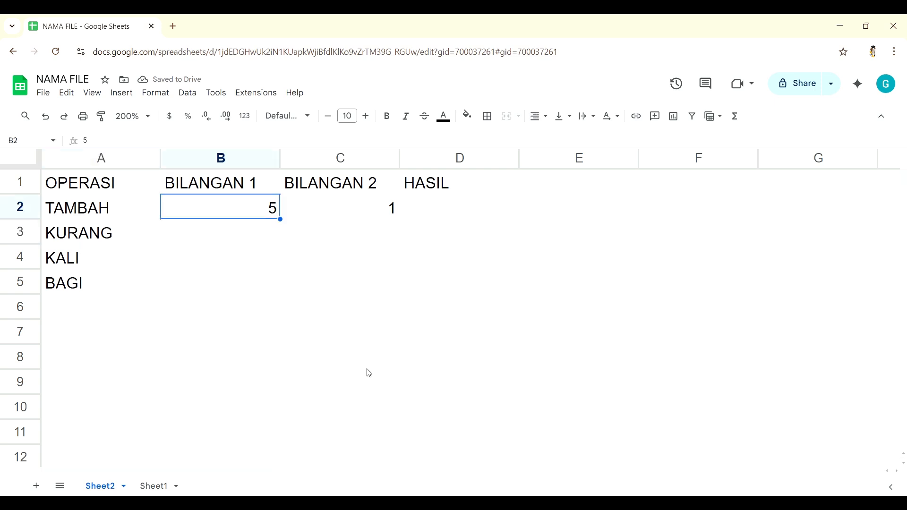
{"action": "key", "text": "Down"}
{"action": "key", "text": "Down"}
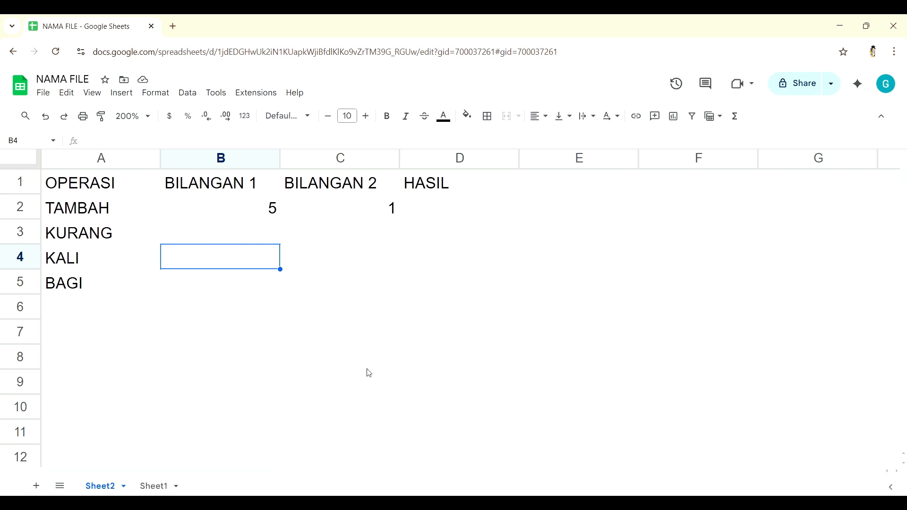
{"action": "type", "text": "25"}
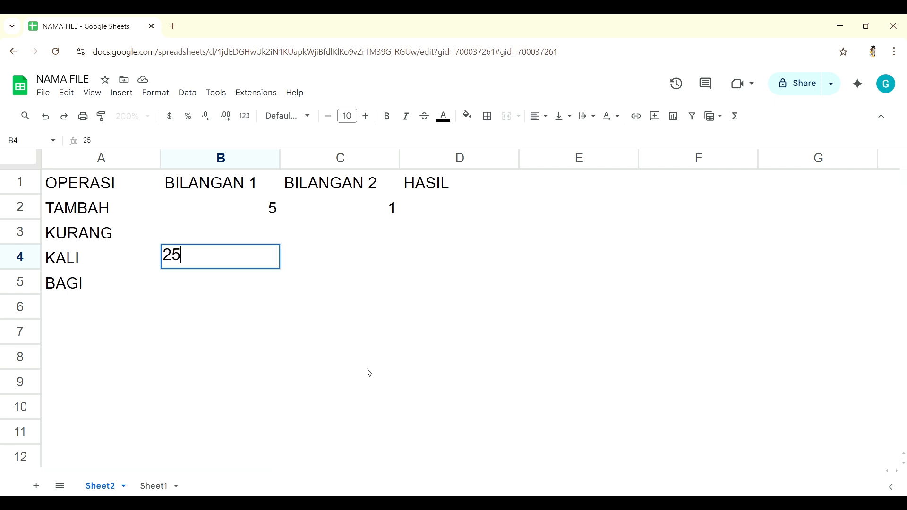
{"action": "key", "text": "Tab"}
{"action": "type", "text": "7"}
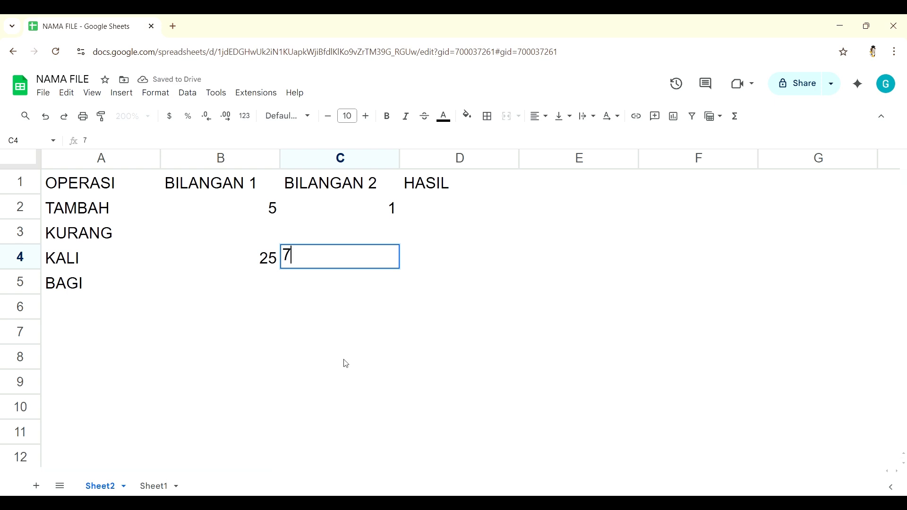
Step: Clear the numbers from cells B4 and C4 of the KALI row
{"action": "left_click", "coordinate": [227, 260]}
{"action": "left_click", "coordinate": [326, 256], "text": "shift"}
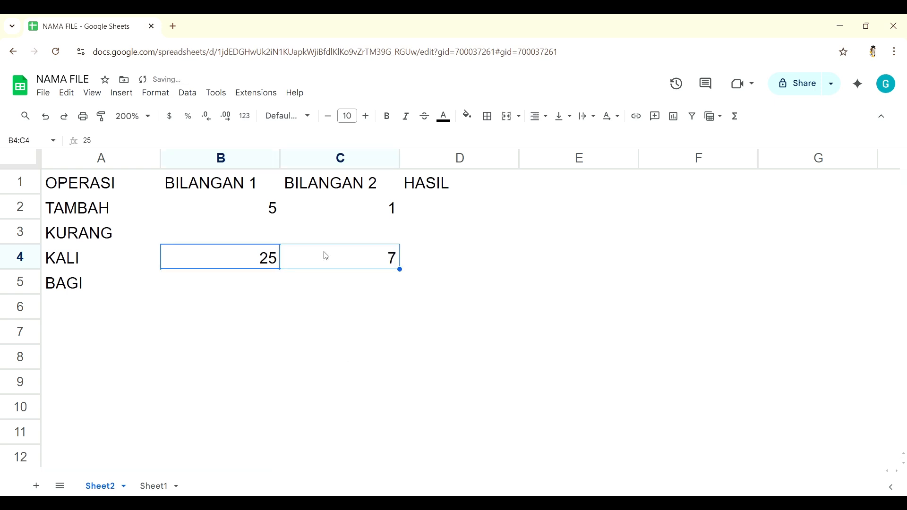
{"action": "key", "text": "Delete"}
{"action": "left_click", "coordinate": [482, 215]}
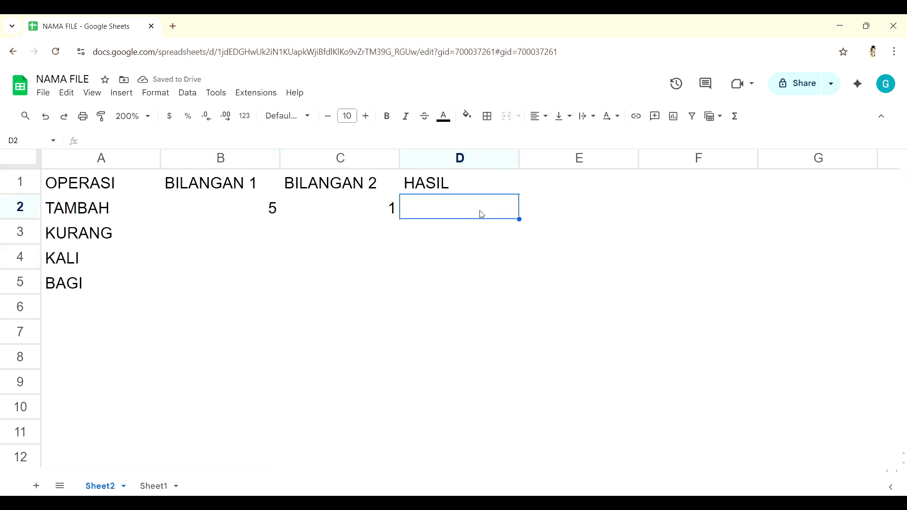
{"action": "double_click", "coordinate": [483, 214]}
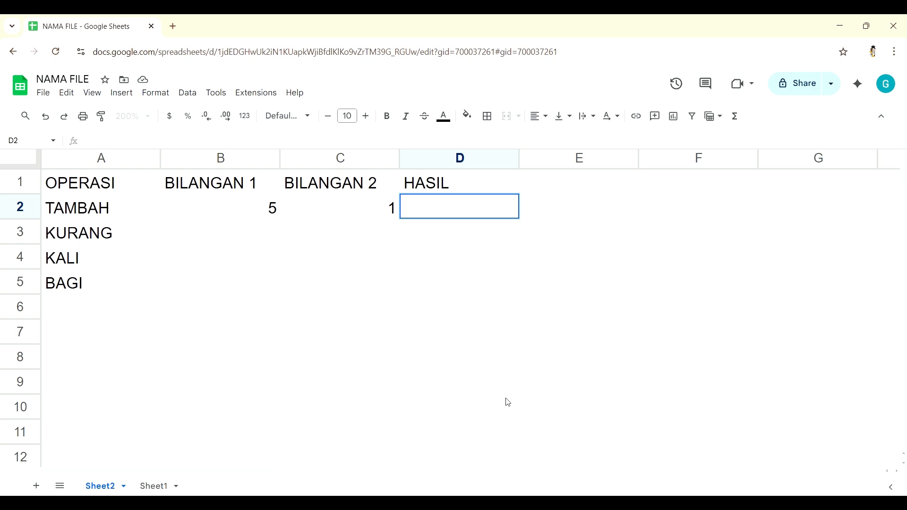
{"action": "left_click", "coordinate": [28, 207]}
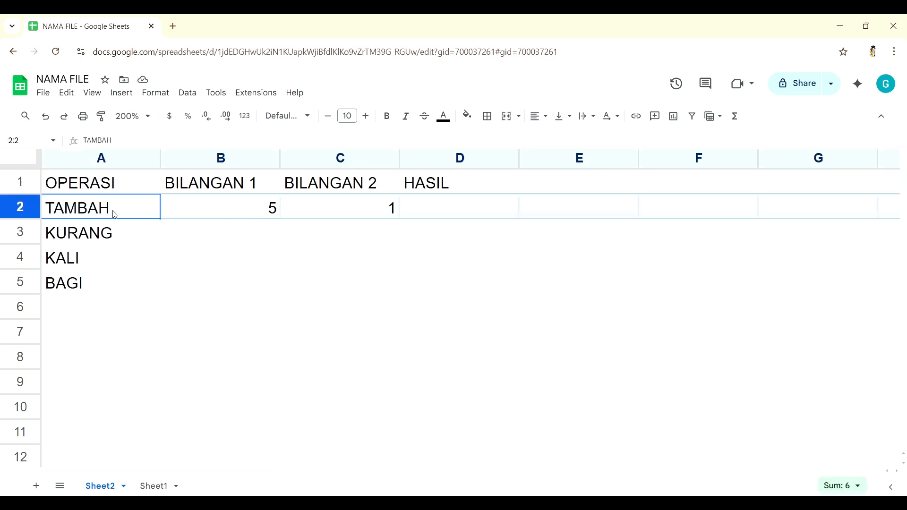
{"action": "left_click", "coordinate": [219, 217]}
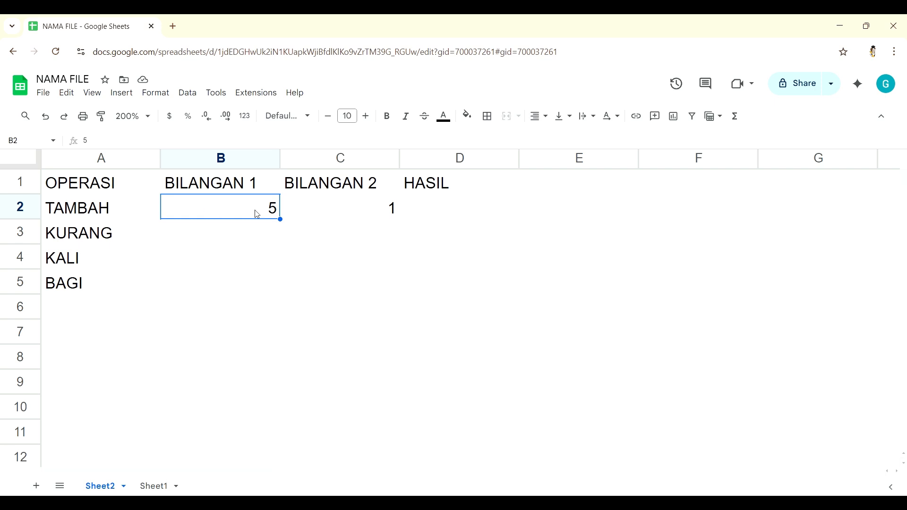
{"action": "left_click", "coordinate": [496, 214]}
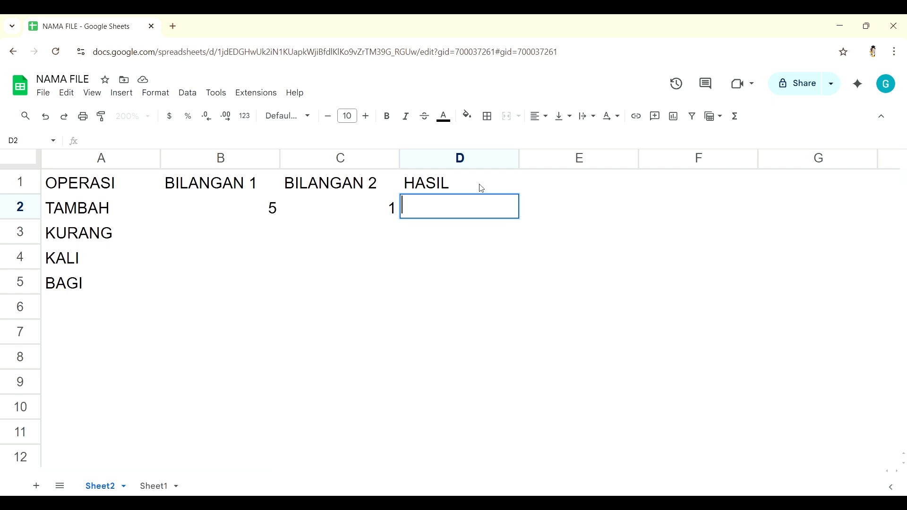
{"action": "type", "text": "6"}
{"action": "key", "text": "BackSpace"}
{"action": "key", "text": "Return"}
{"action": "left_click", "coordinate": [424, 208]}
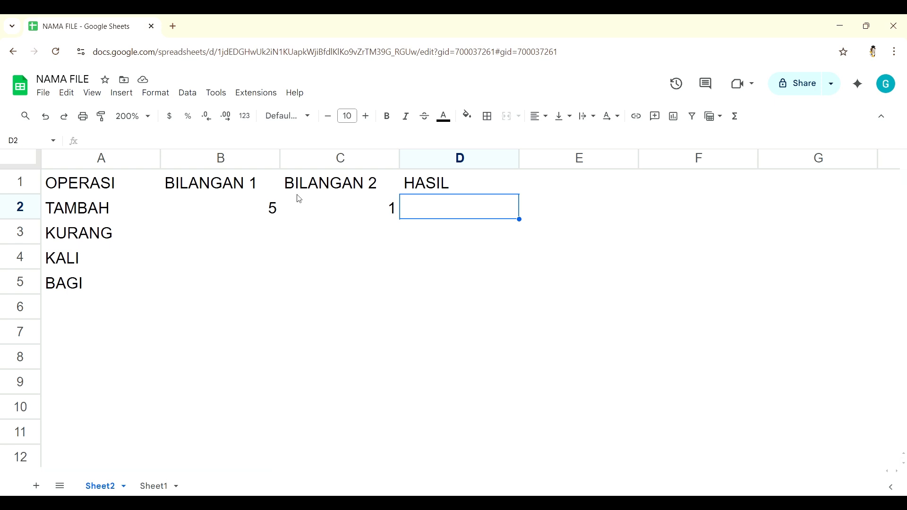
{"action": "left_click", "coordinate": [124, 212]}
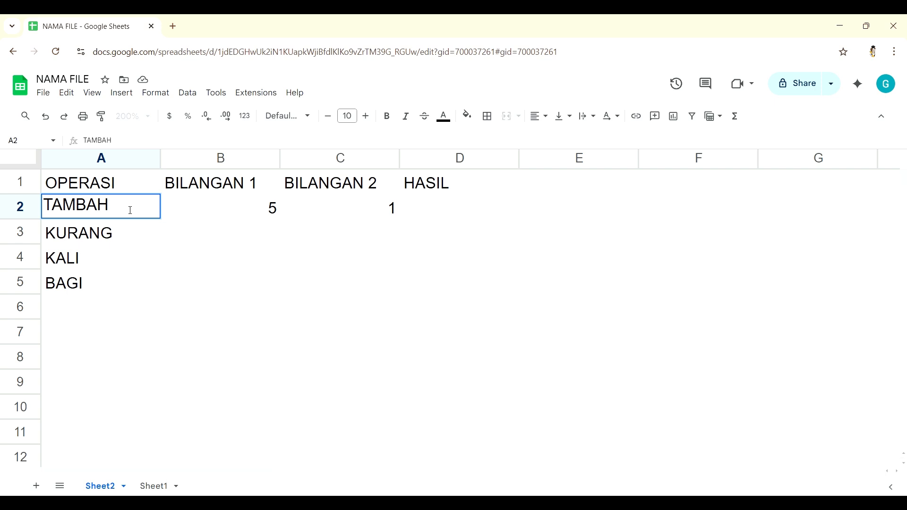
{"action": "double_click", "coordinate": [147, 231]}
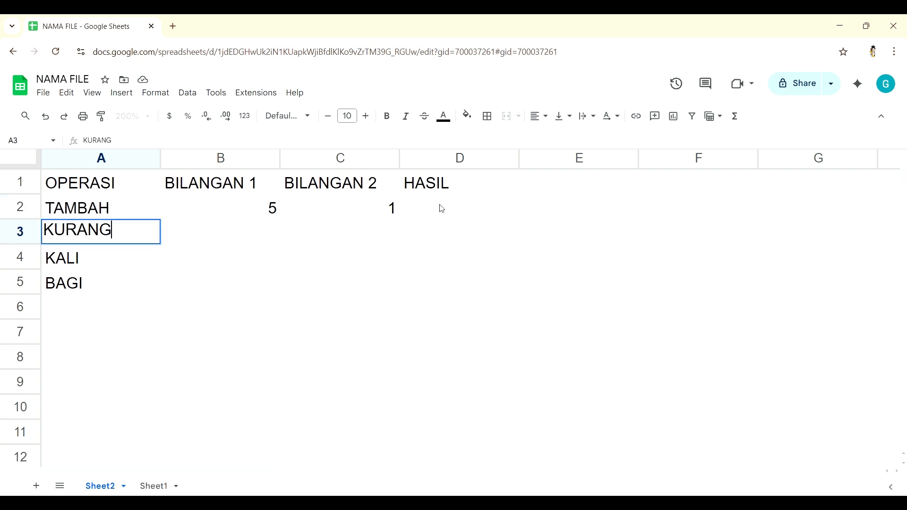
Step: Enter the formula =B2+C2 in cell D2 as the HASIL of the TAMBAH row
{"action": "double_click", "coordinate": [451, 208]}
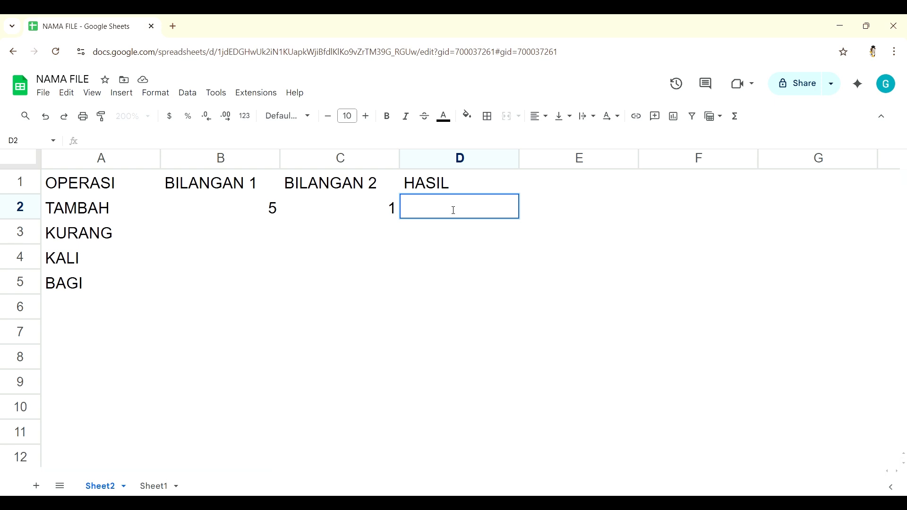
{"action": "type", "text": "="}
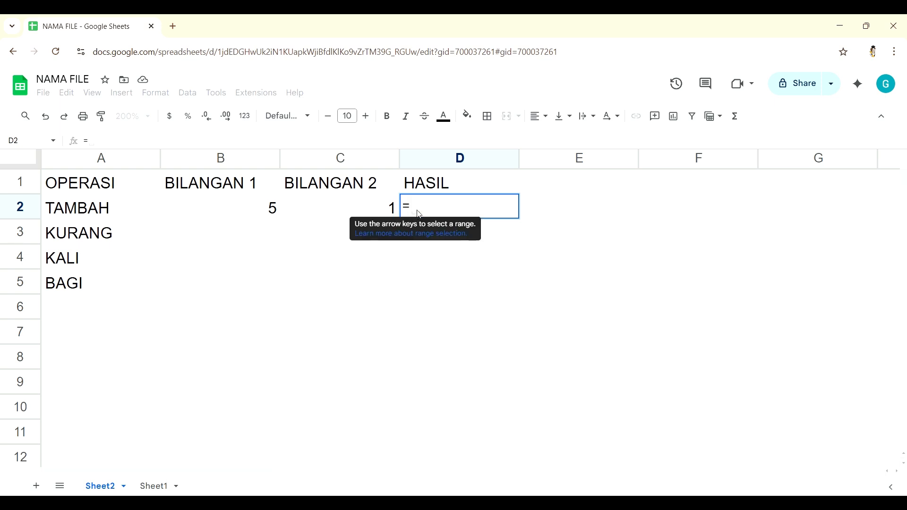
{"action": "left_click", "coordinate": [241, 214]}
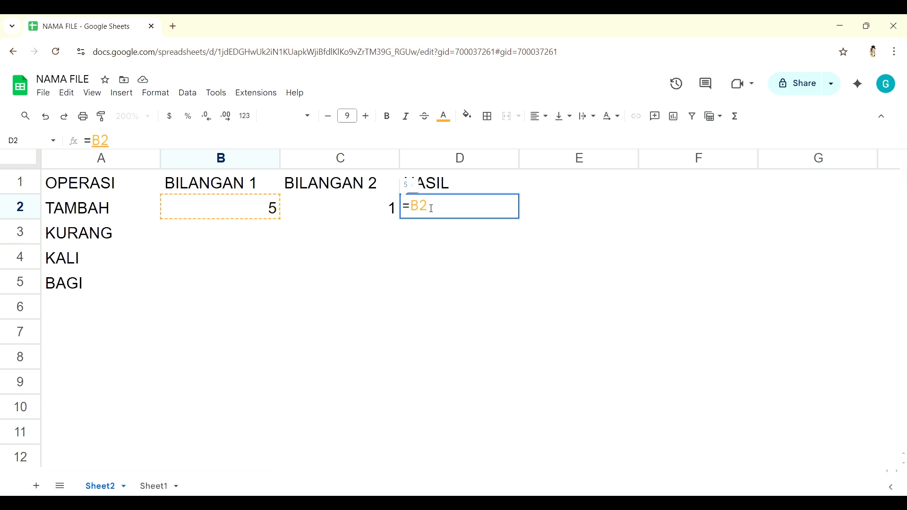
{"action": "type", "text": "+"}
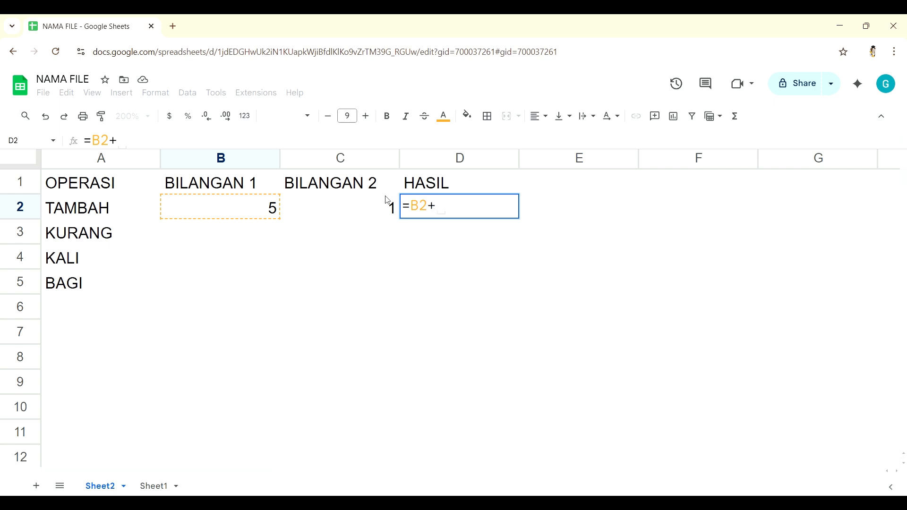
{"action": "left_click", "coordinate": [355, 207]}
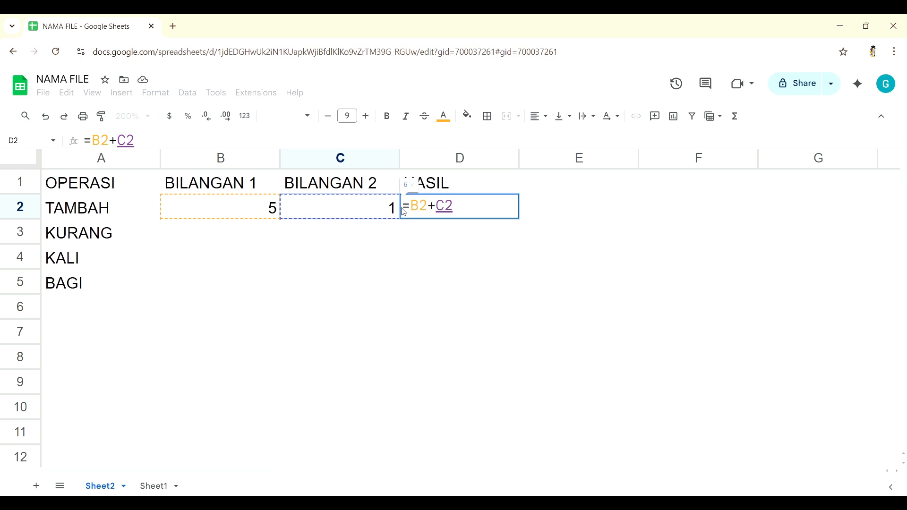
{"action": "key", "text": "Return"}
{"action": "left_click", "coordinate": [462, 207]}
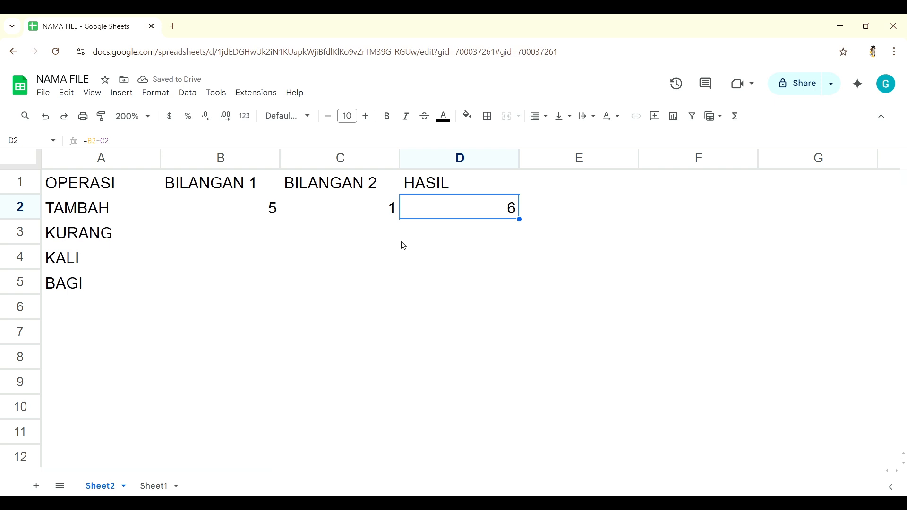
Step: Clear both numbers of the TAMBAH row from cells B2 and C2
{"action": "left_click", "coordinate": [245, 215]}
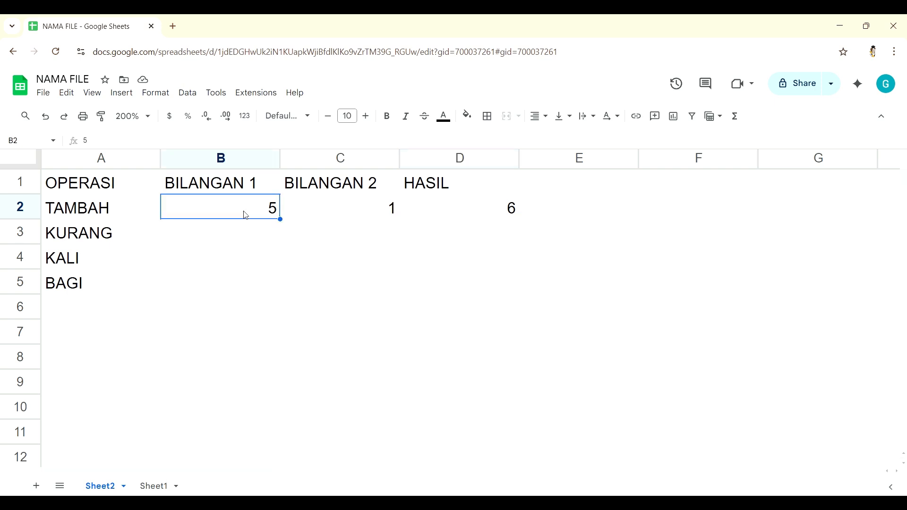
{"action": "key", "text": "shift+Right"}
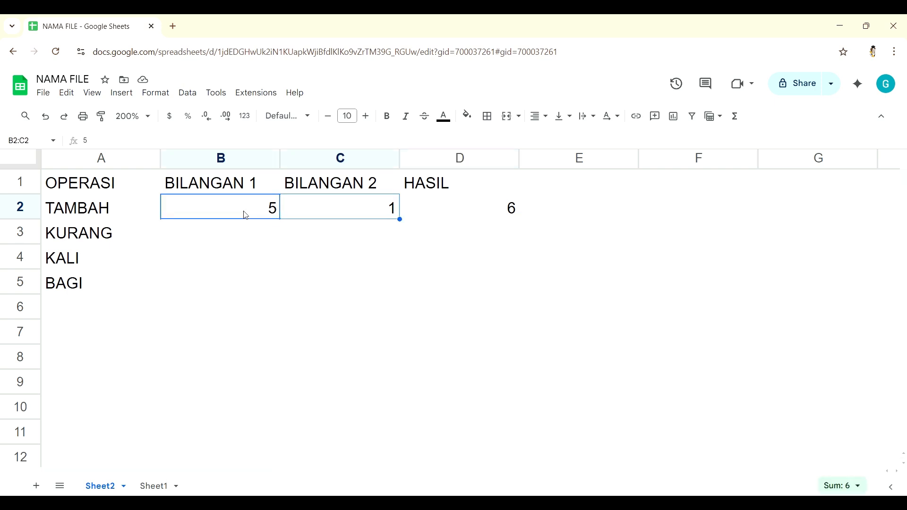
{"action": "key", "text": "Left"}
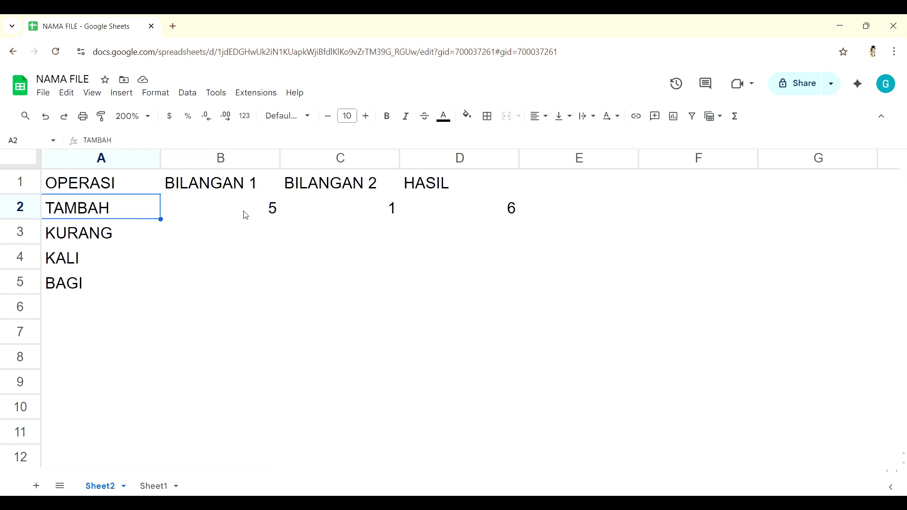
{"action": "left_click", "coordinate": [253, 212]}
{"action": "key", "text": "Delete"}
{"action": "left_click", "coordinate": [328, 218]}
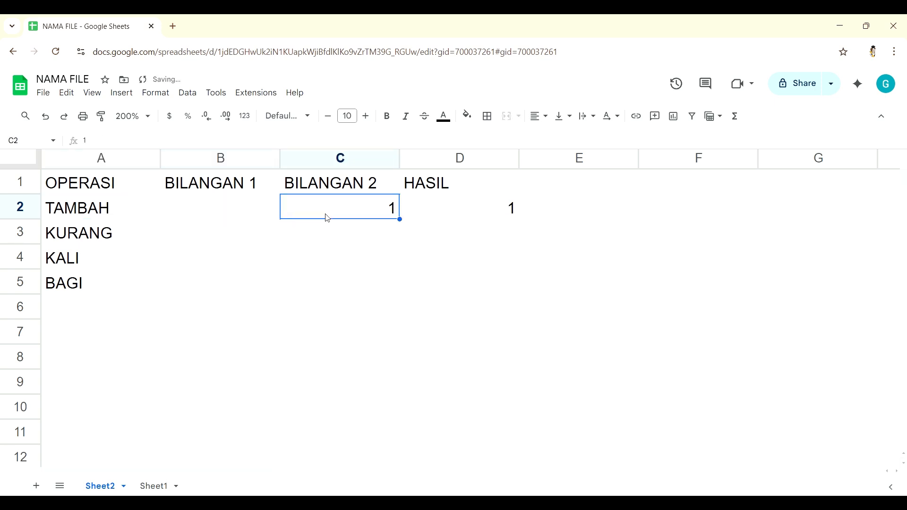
{"action": "key", "text": "Delete"}
Step: Enter 5432 in cell B2 and 5633 in cell C2, and check the formula in D2
{"action": "left_click", "coordinate": [235, 203]}
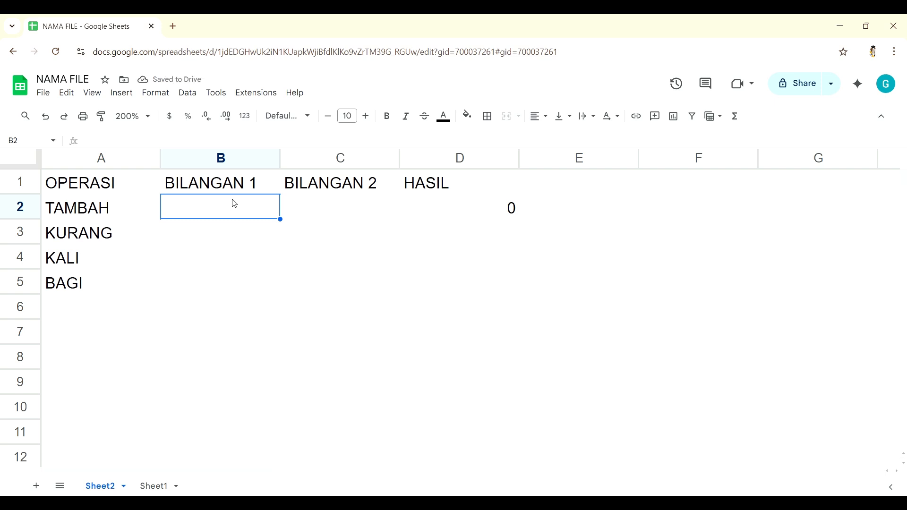
{"action": "type", "text": "5432"}
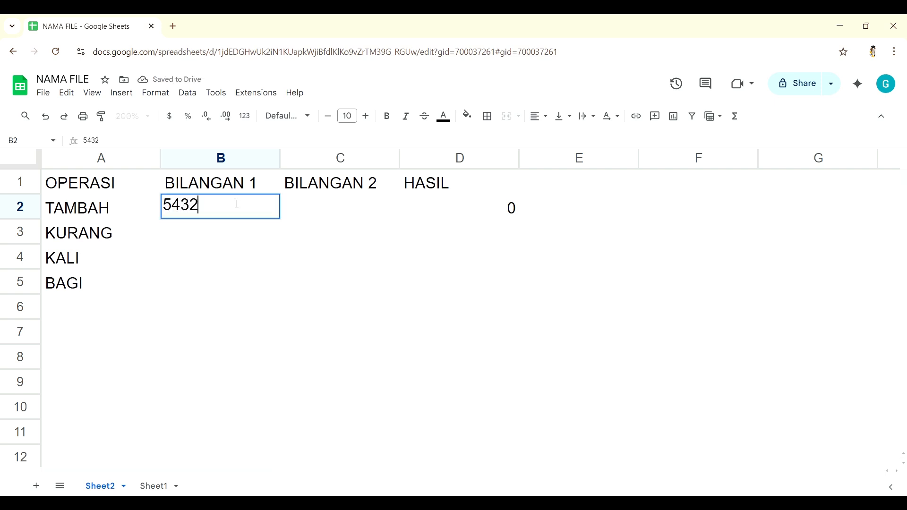
{"action": "left_click", "coordinate": [302, 206]}
{"action": "type", "text": "5633"}
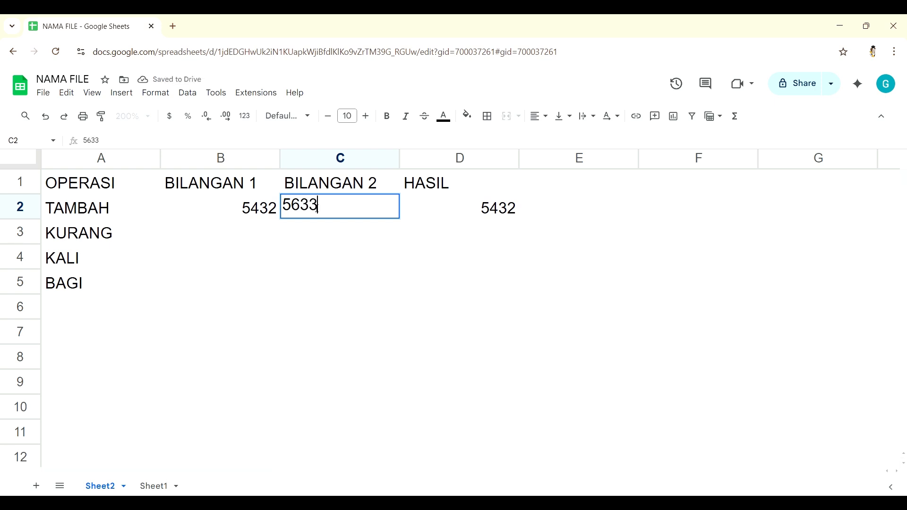
{"action": "key", "text": "Return"}
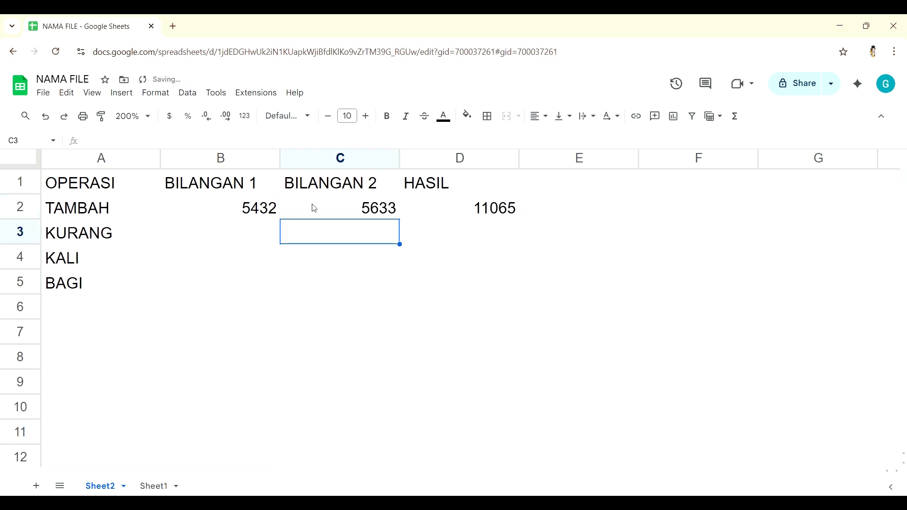
{"action": "left_click", "coordinate": [450, 209]}
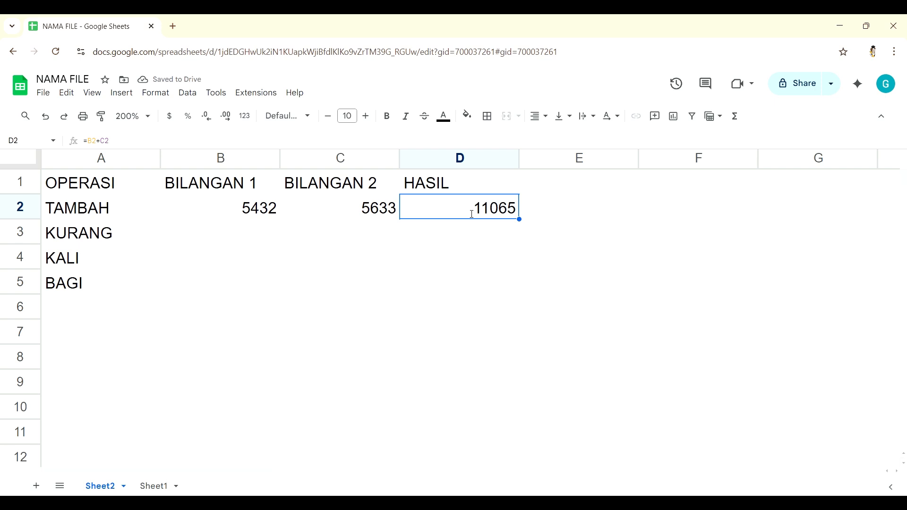
{"action": "double_click", "coordinate": [470, 209]}
{"action": "left_click", "coordinate": [519, 257]}
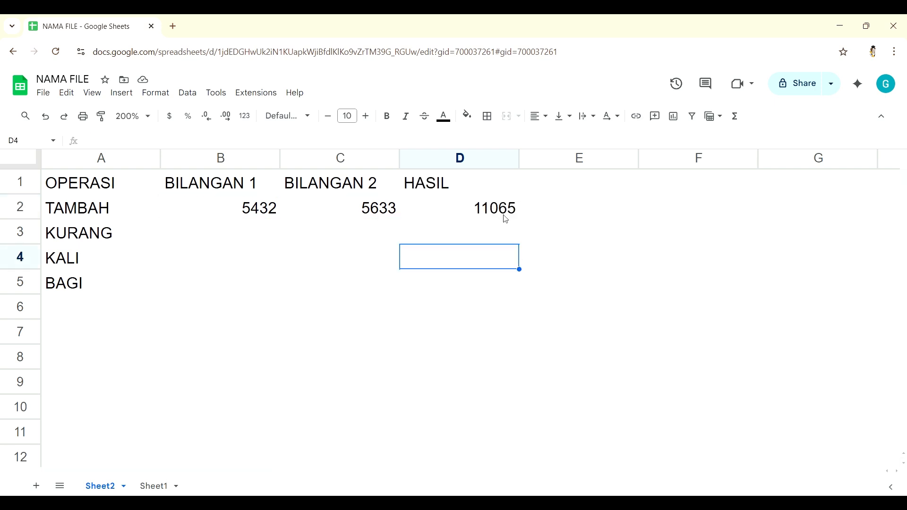
Step: Replace the TAMBAH numbers with 400 in cell B2 and 200 in cell C2
{"action": "left_click", "coordinate": [265, 207]}
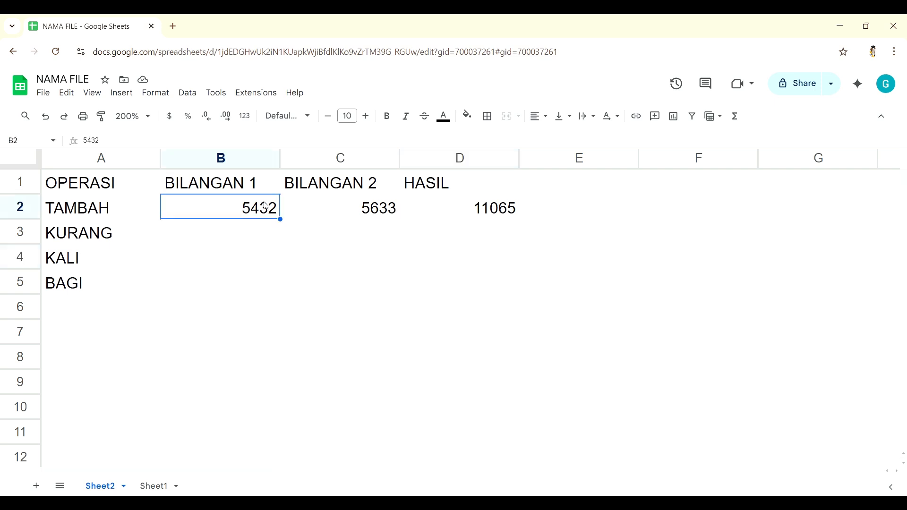
{"action": "key", "text": "Delete"}
{"action": "left_click", "coordinate": [353, 208]}
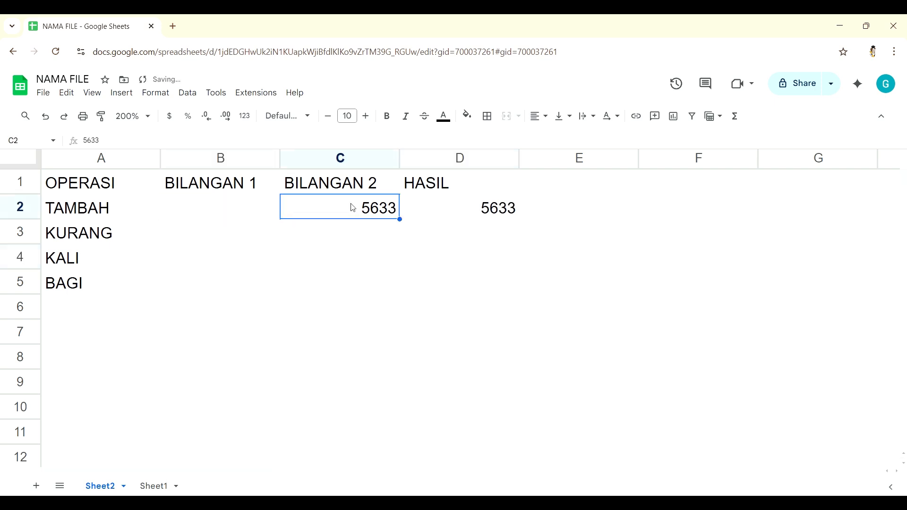
{"action": "key", "text": "Delete"}
{"action": "left_click", "coordinate": [256, 208]}
{"action": "type", "text": "400"}
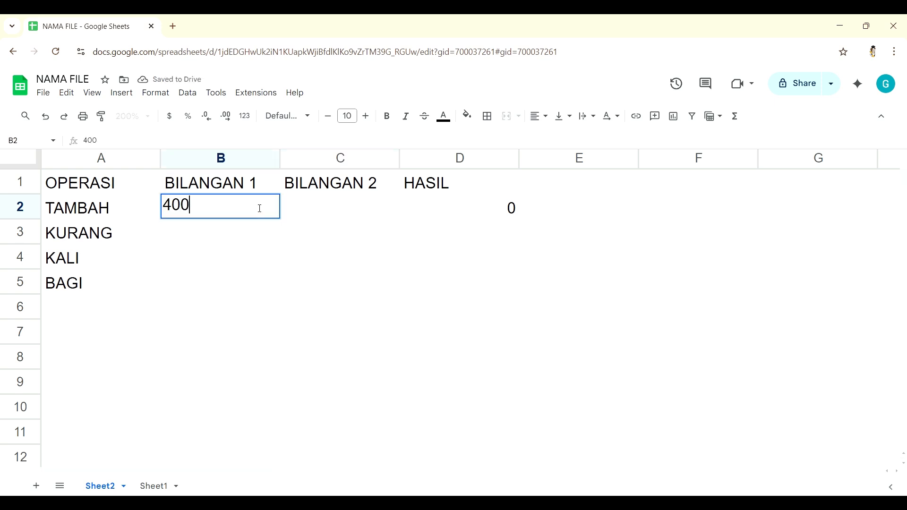
{"action": "key", "text": "Tab"}
{"action": "type", "text": "200"}
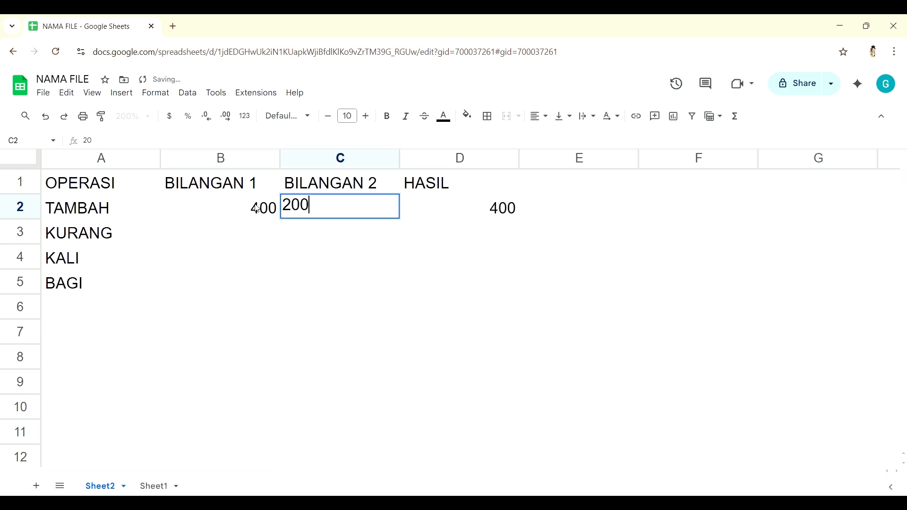
{"action": "key", "text": "Return"}
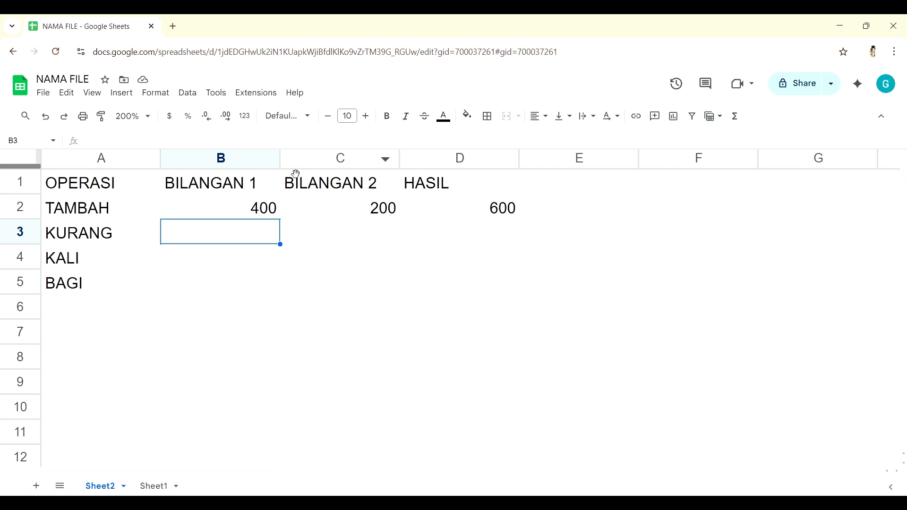
Step: Enter the formula =B3-C3 in cell D3 as the HASIL of the KURANG row
{"action": "left_click", "coordinate": [336, 243]}
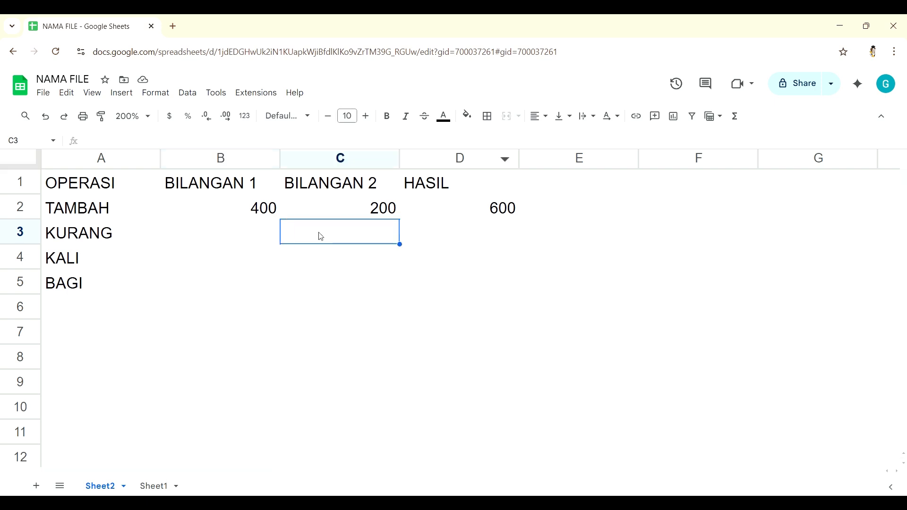
{"action": "left_click", "coordinate": [274, 241]}
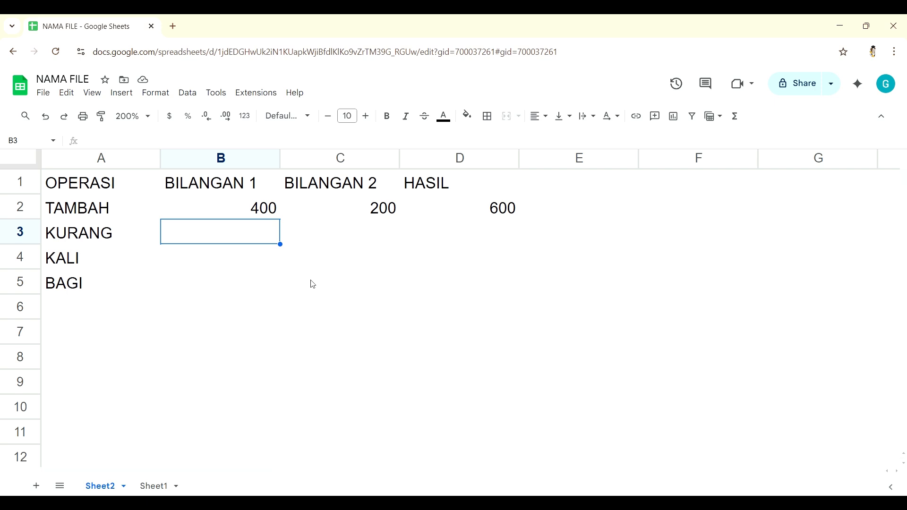
{"action": "key", "text": "Right"}
{"action": "key", "text": "Right"}
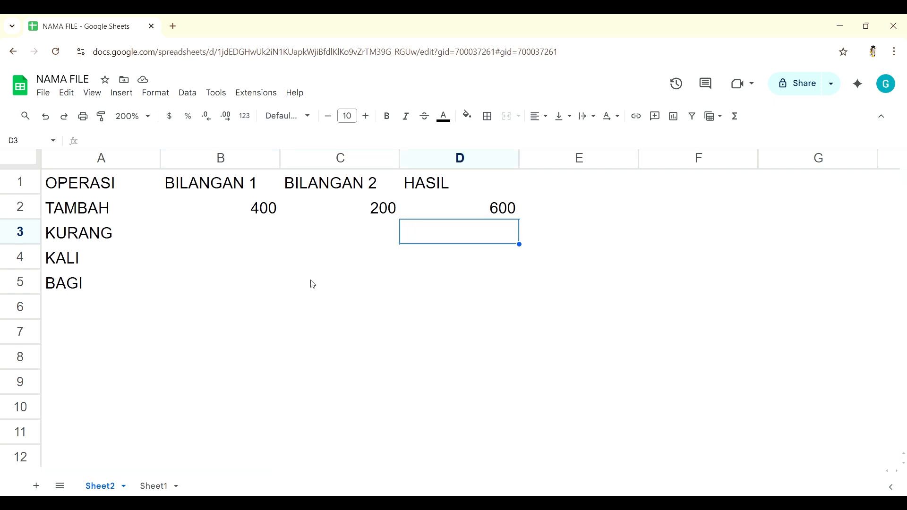
{"action": "double_click", "coordinate": [473, 235]}
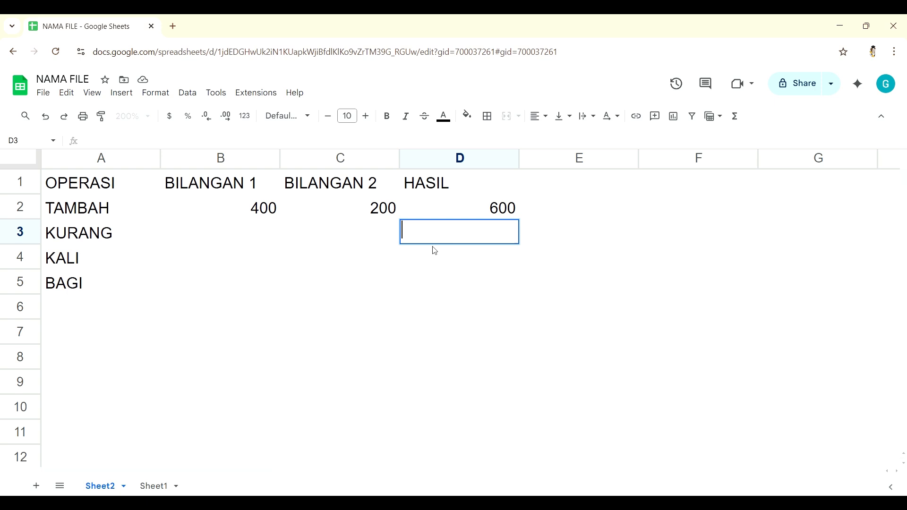
{"action": "type", "text": "="}
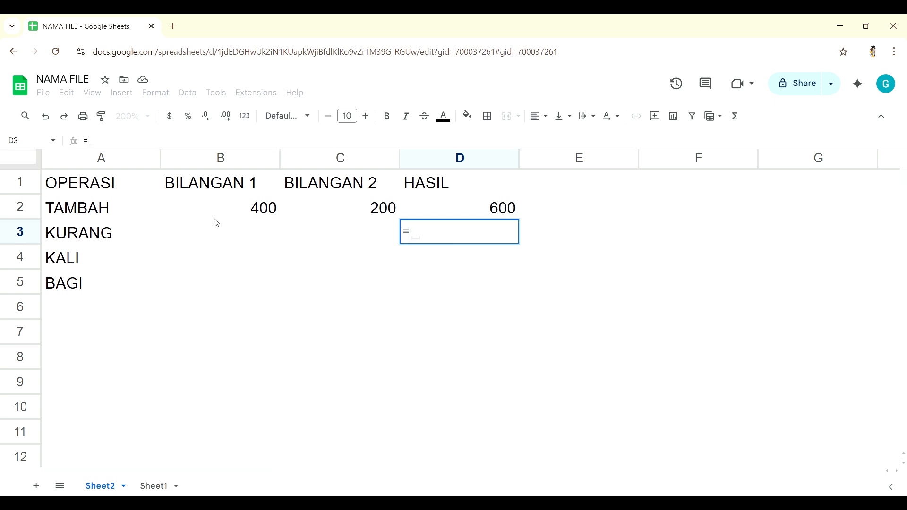
{"action": "left_click", "coordinate": [218, 235]}
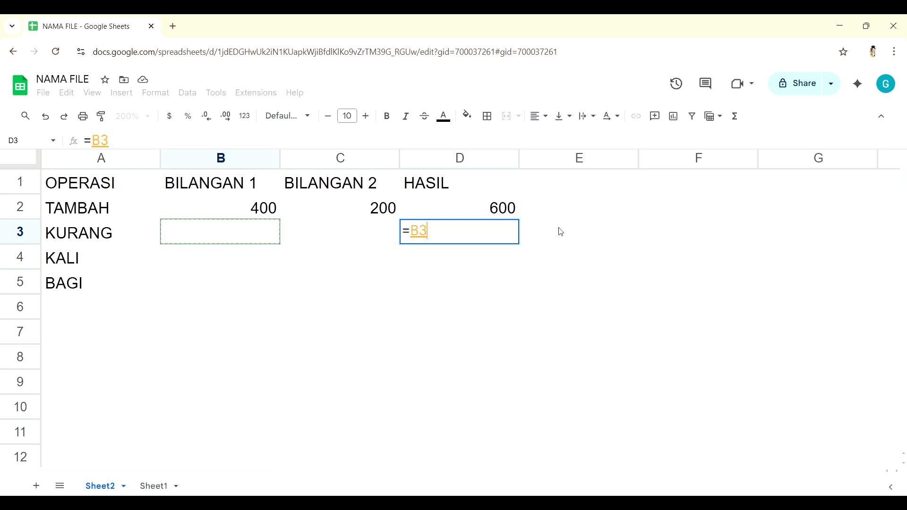
{"action": "type", "text": "-"}
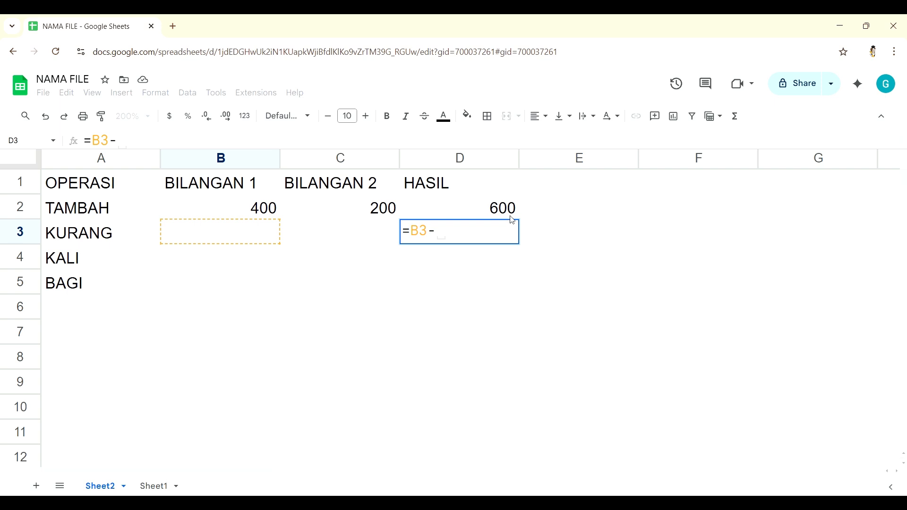
{"action": "left_click", "coordinate": [345, 240]}
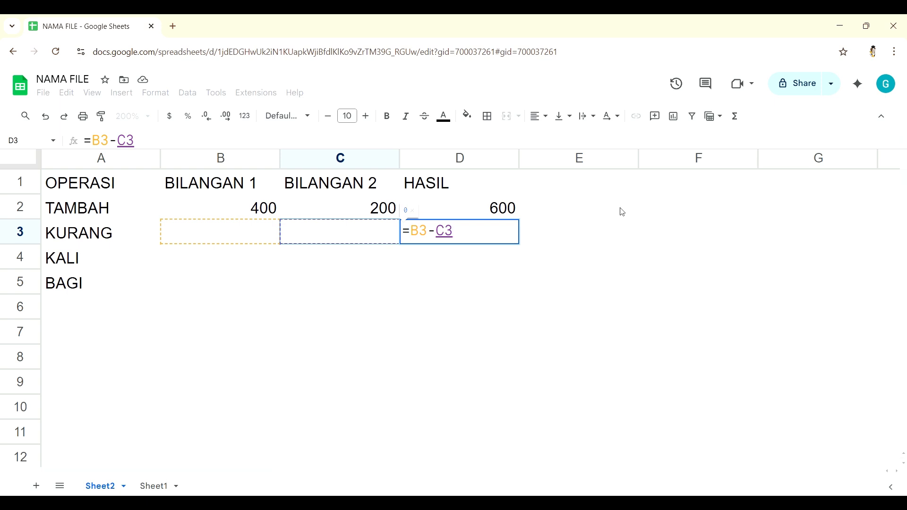
{"action": "key", "text": "Return"}
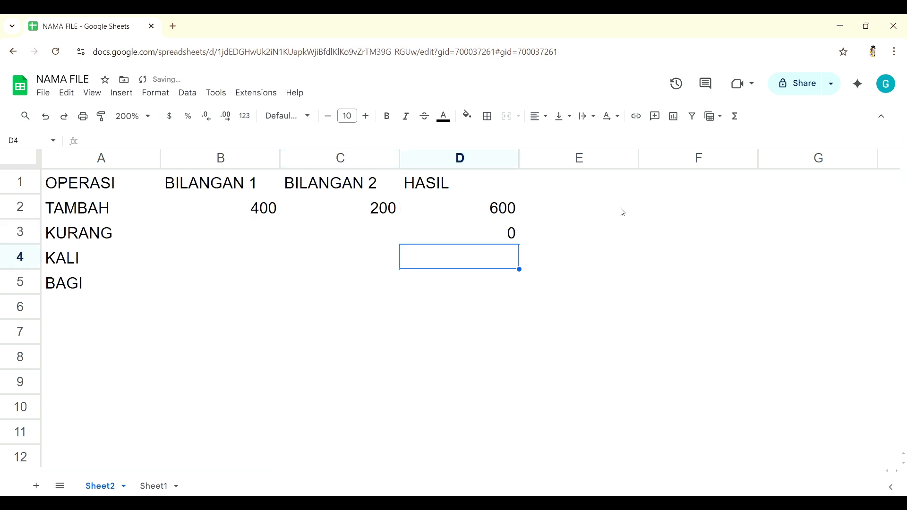
Step: Enter 500 in cell B3 and 600 in cell C3 for the KURANG row, and check the formula in D3
{"action": "left_click", "coordinate": [223, 238]}
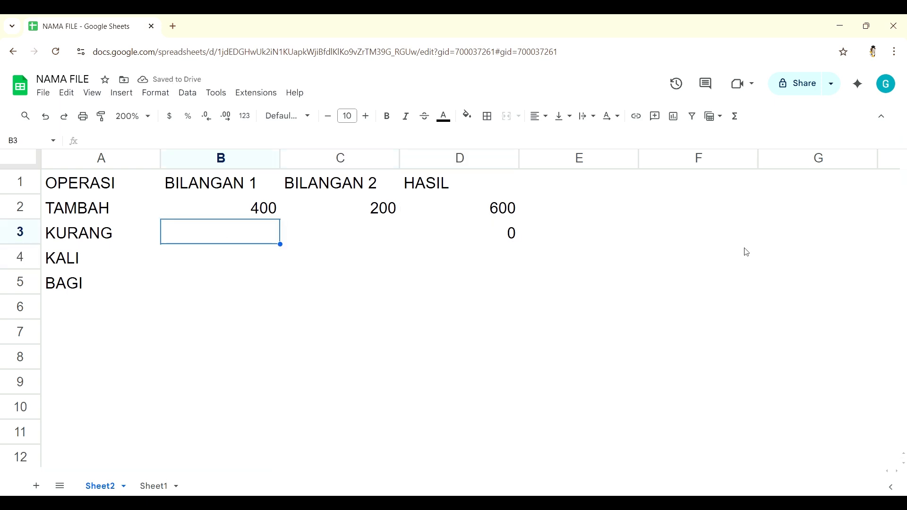
{"action": "type", "text": "500"}
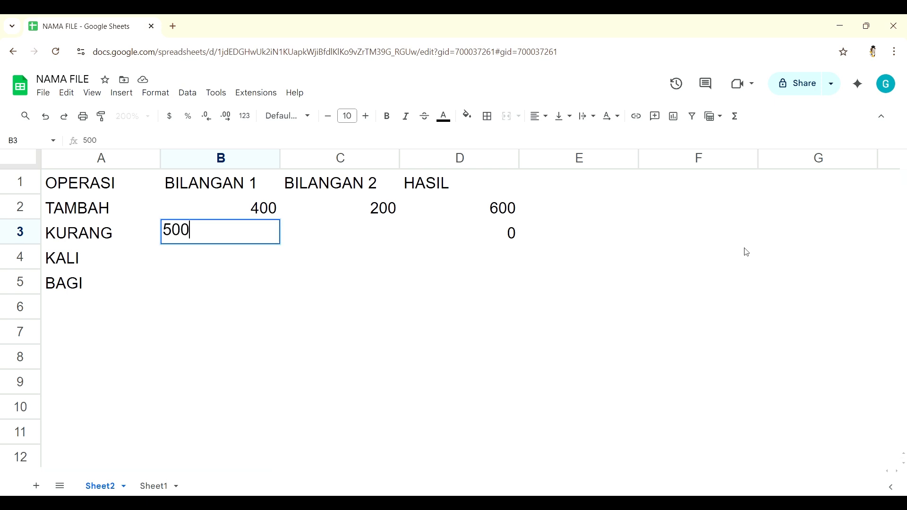
{"action": "key", "text": "Tab"}
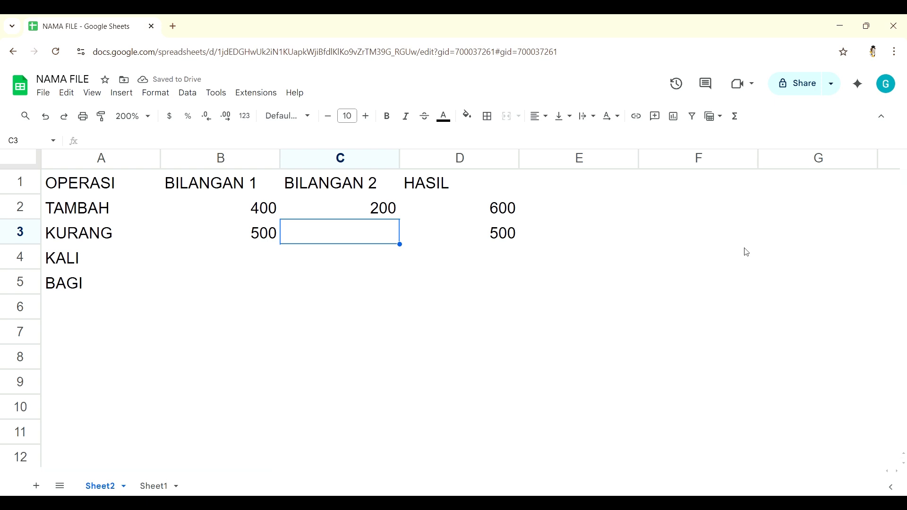
{"action": "type", "text": "600"}
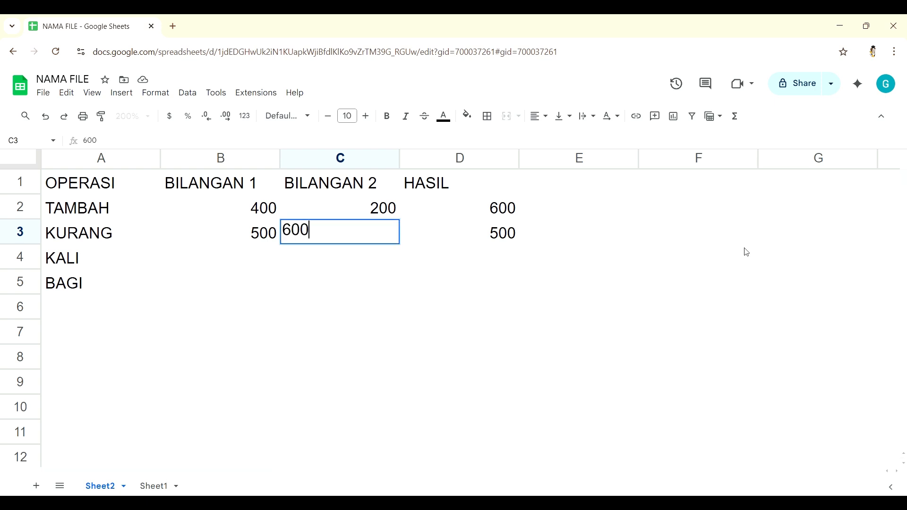
{"action": "key", "text": "Return"}
{"action": "left_click", "coordinate": [514, 228]}
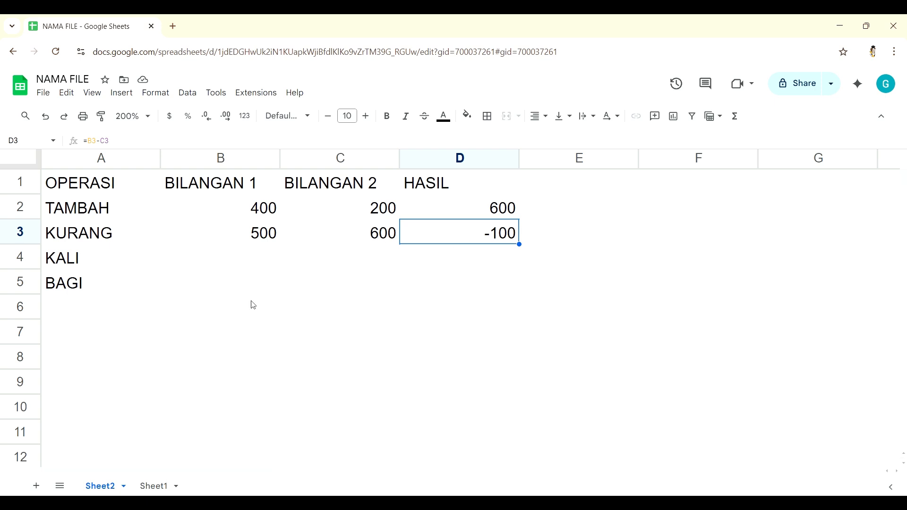
Step: Enter the formula =B4*C4 in cell D4 as the HASIL of the KALI row
{"action": "left_click", "coordinate": [232, 262]}
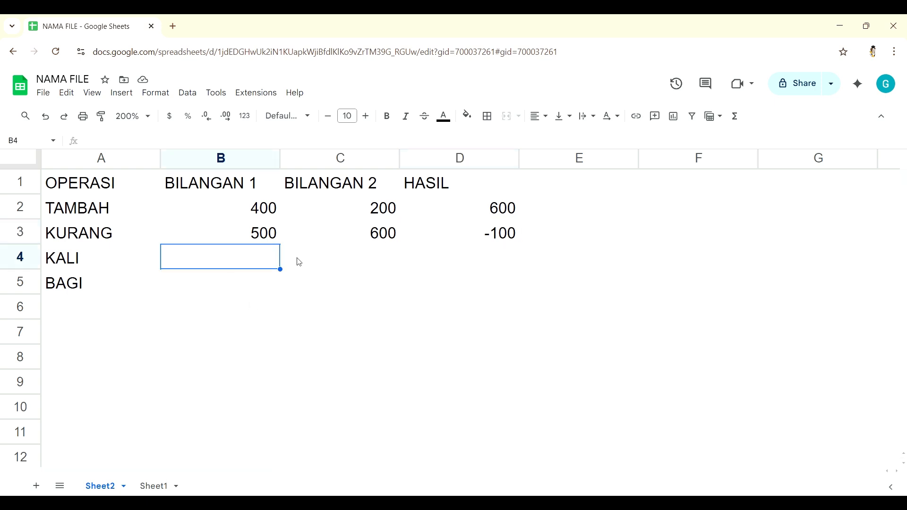
{"action": "left_click", "coordinate": [324, 258]}
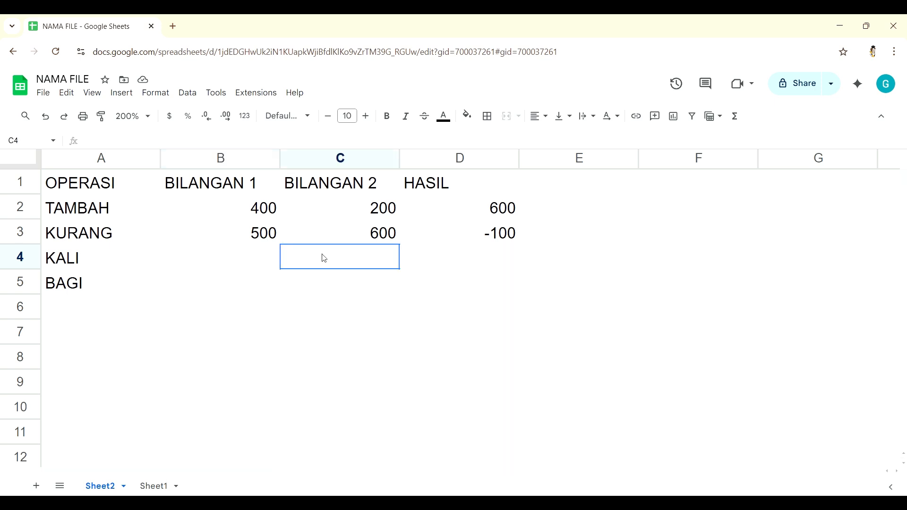
{"action": "left_click", "coordinate": [479, 263]}
{"action": "double_click", "coordinate": [481, 263]}
{"action": "type", "text": "="}
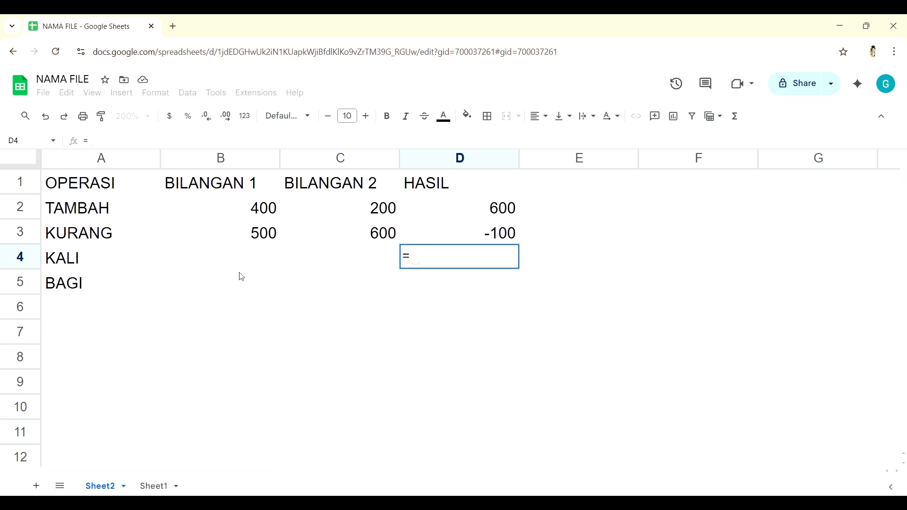
{"action": "left_click", "coordinate": [229, 260]}
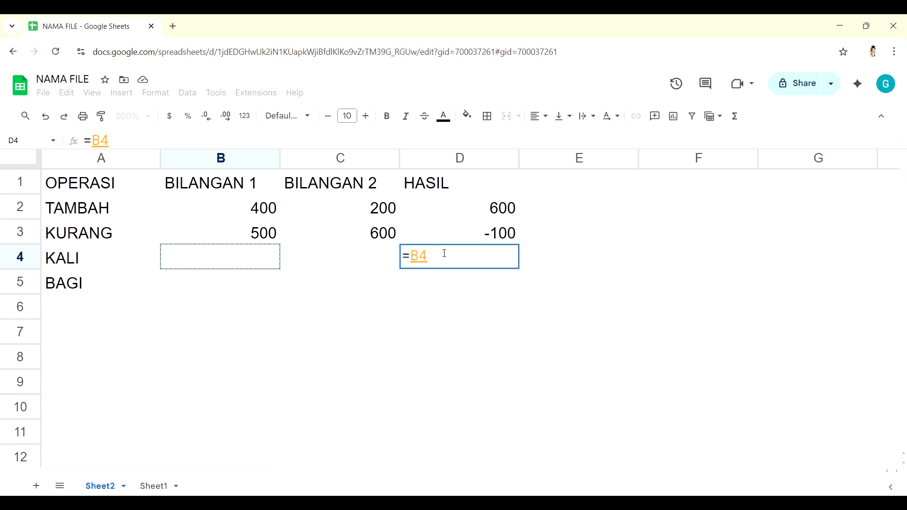
{"action": "type", "text": "X"}
{"action": "key", "text": "BackSpace"}
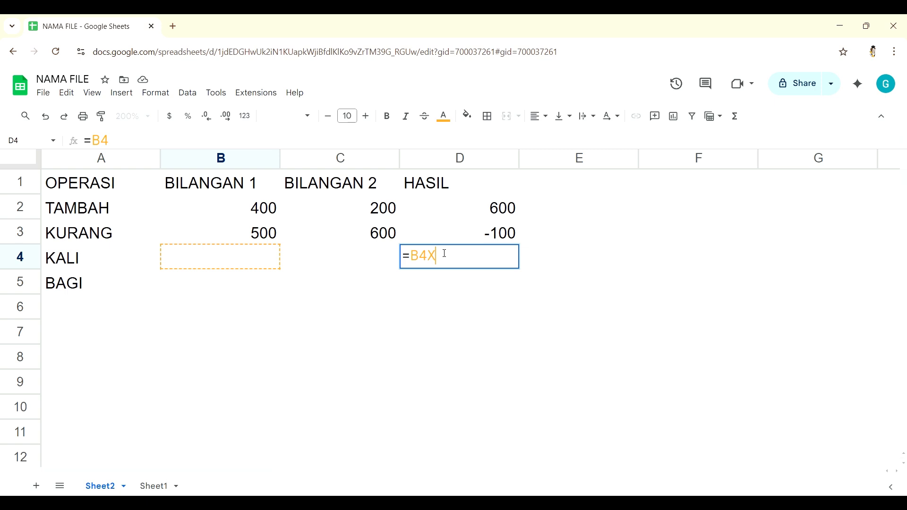
{"action": "type", "text": "X"}
{"action": "key", "text": "BackSpace"}
{"action": "type", "text": "*"}
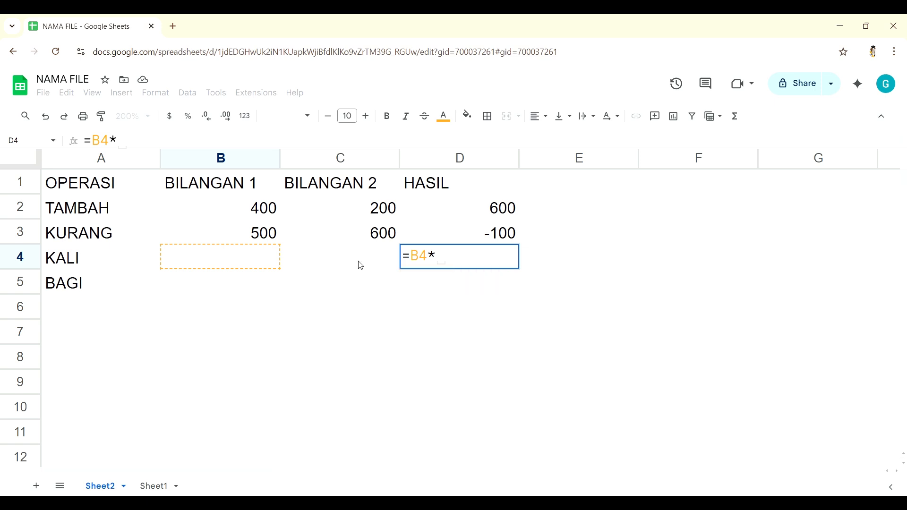
{"action": "type", "text": "C4"}
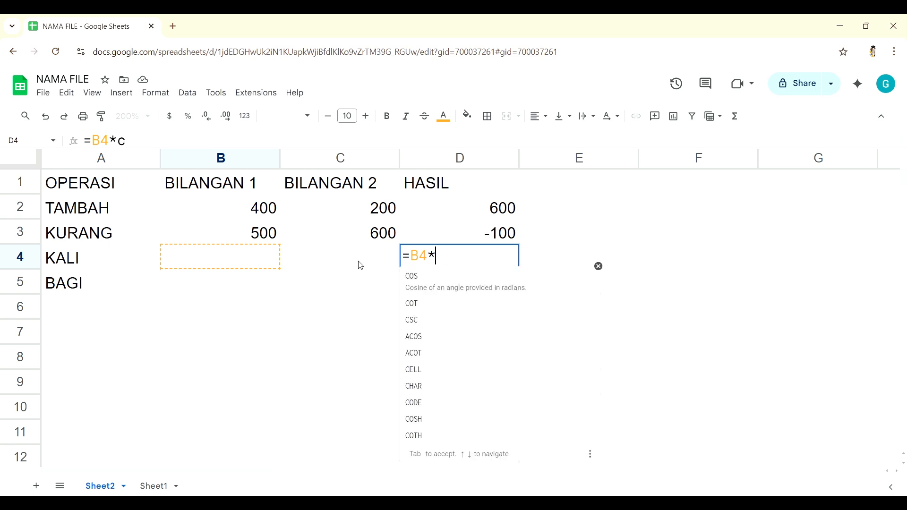
{"action": "key", "text": "Return"}
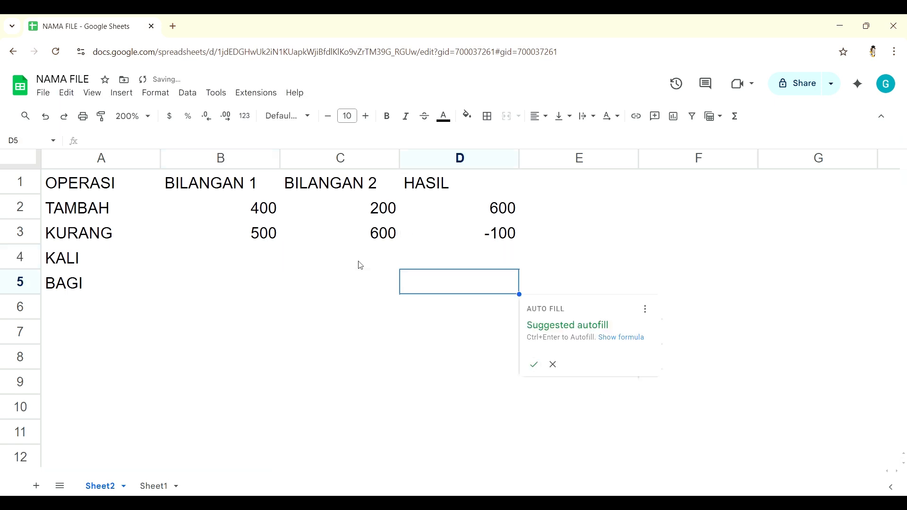
Step: Enter 2 in cell B4 and 2 in cell C4 as the numbers of the KALI row
{"action": "left_click", "coordinate": [265, 258]}
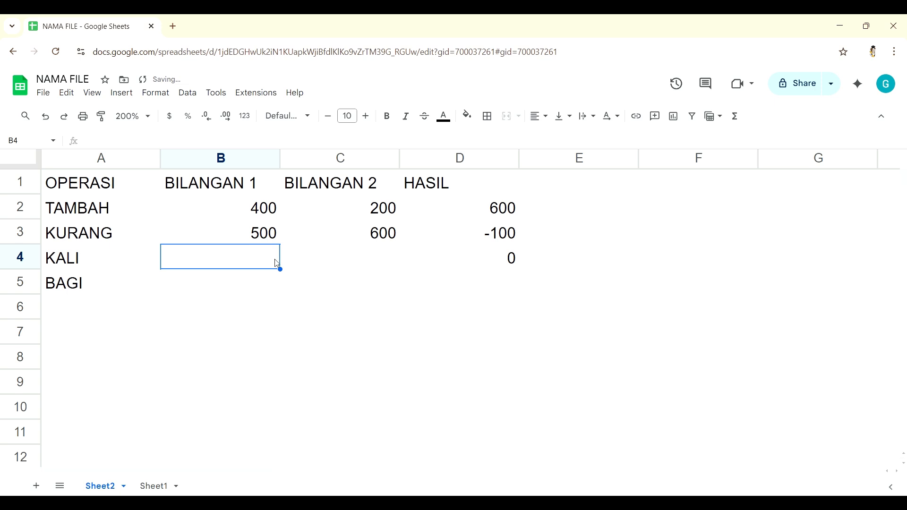
{"action": "type", "text": "2"}
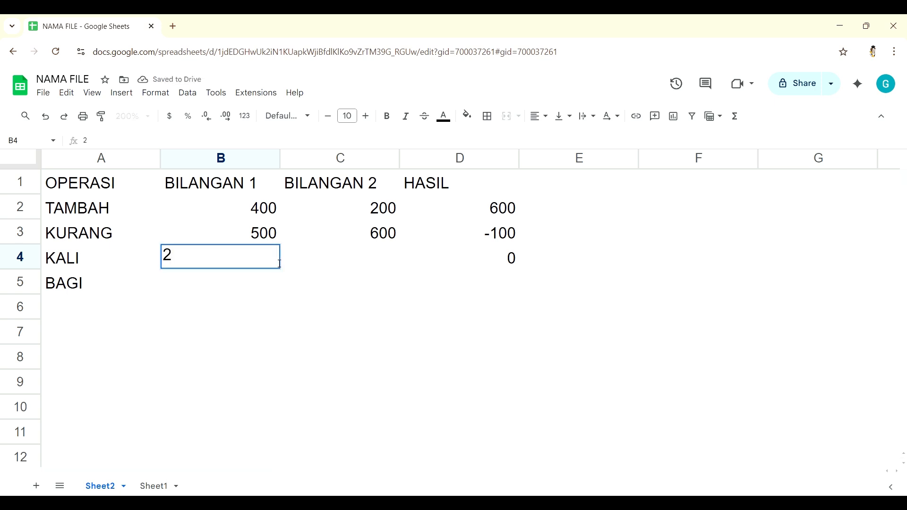
{"action": "key", "text": "Tab"}
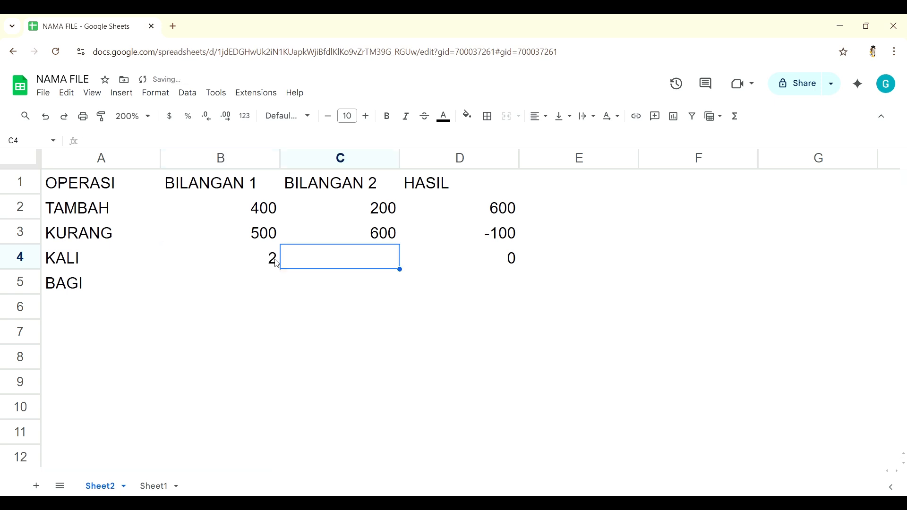
{"action": "type", "text": "2"}
{"action": "key", "text": "Return"}
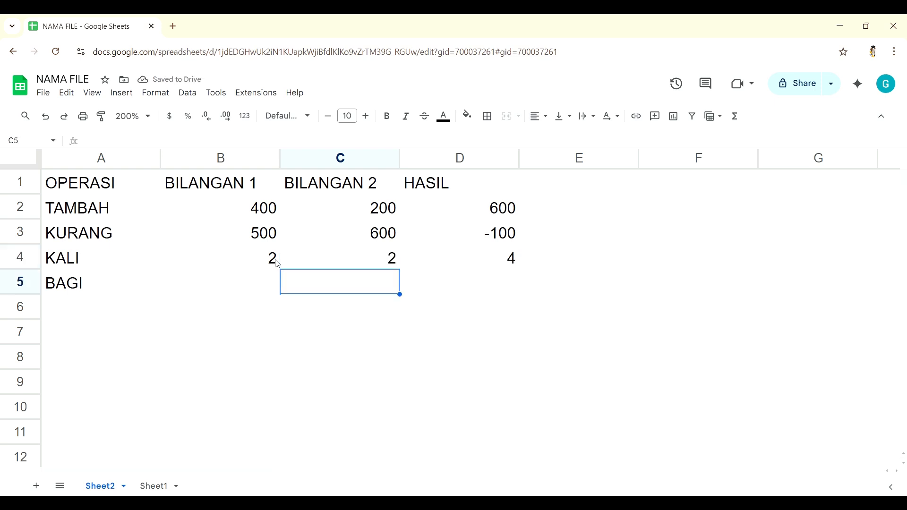
Step: Enter the formula =B5/C5 in cell D5 as the HASIL of the BAGI row
{"action": "left_click", "coordinate": [254, 284]}
{"action": "left_click", "coordinate": [315, 279]}
{"action": "left_click", "coordinate": [417, 280]}
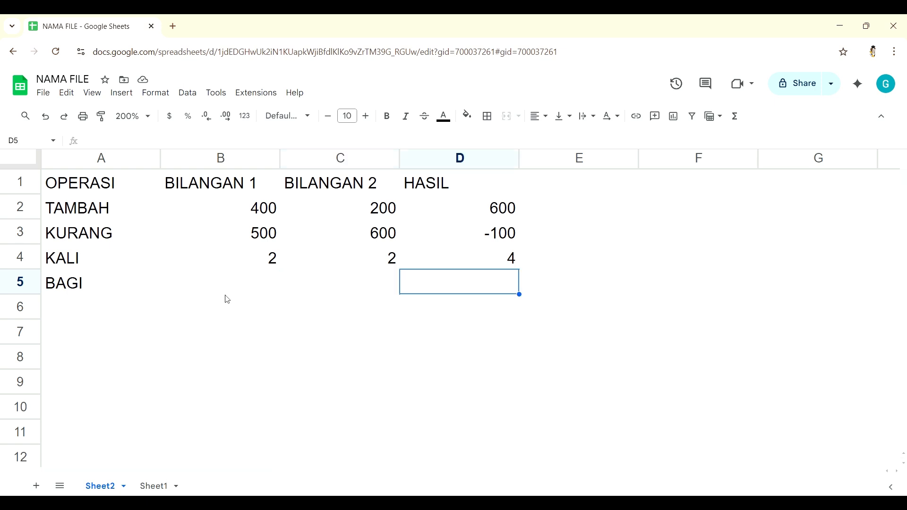
{"action": "left_click", "coordinate": [277, 285]}
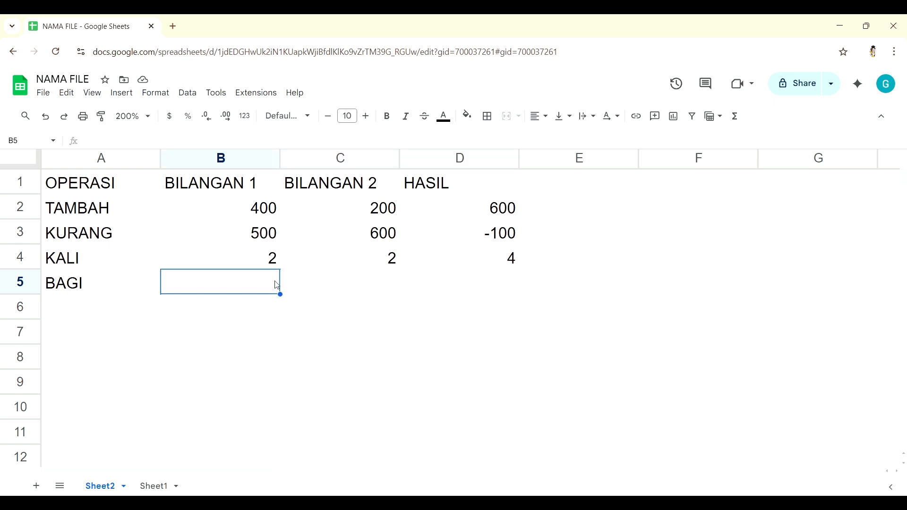
{"action": "left_click", "coordinate": [304, 285]}
{"action": "left_click", "coordinate": [417, 280]}
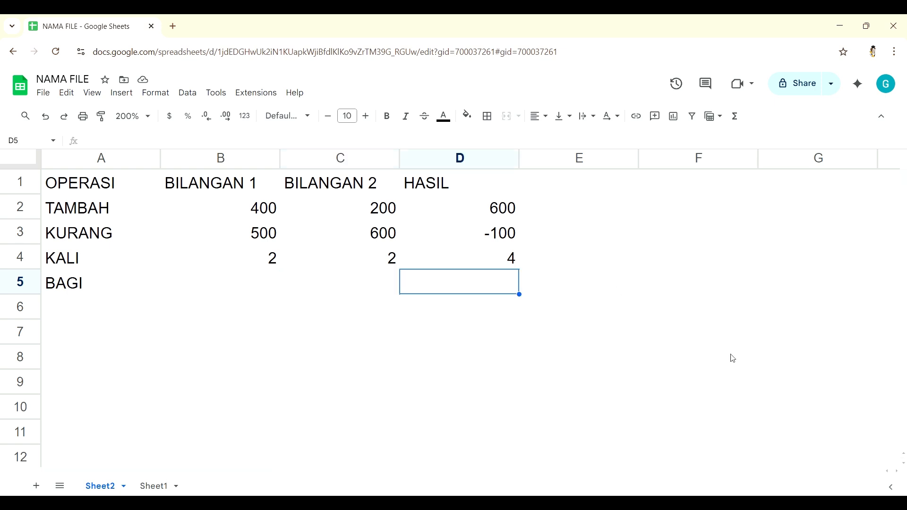
{"action": "type", "text": "="}
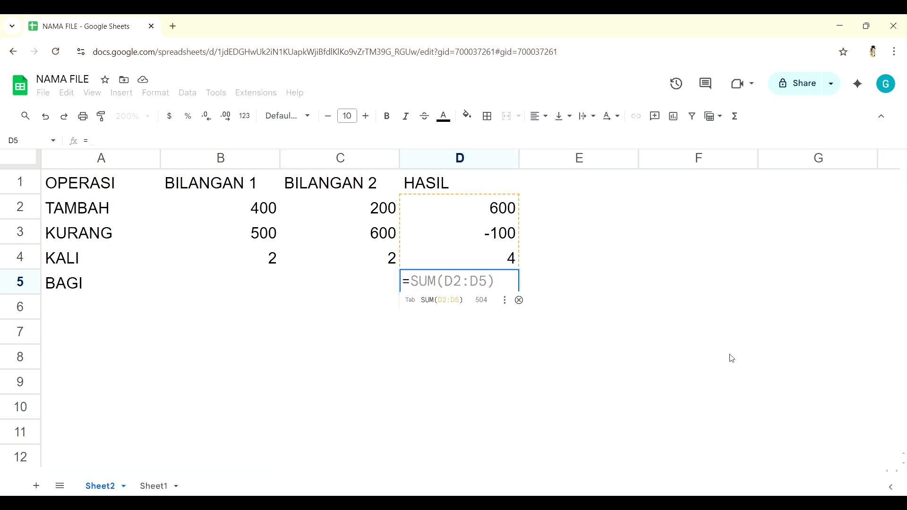
{"action": "left_click", "coordinate": [261, 286]}
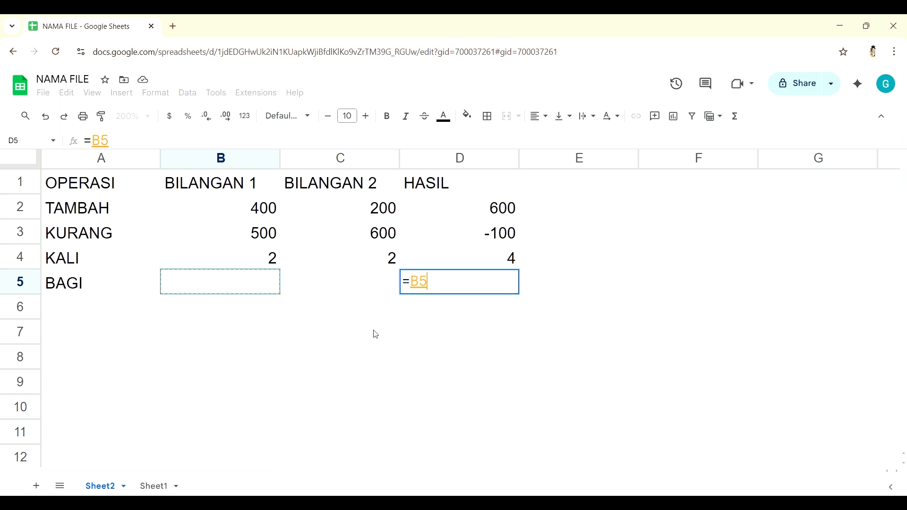
{"action": "type", "text": "/"}
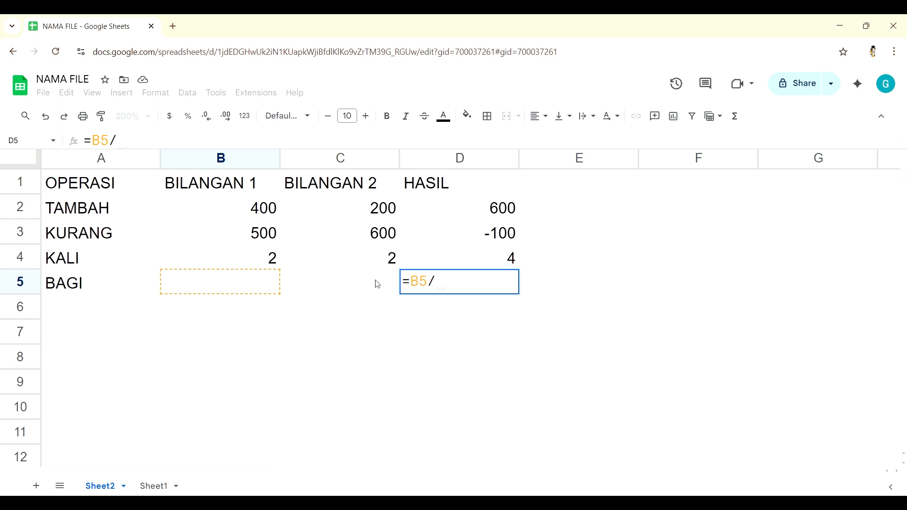
{"action": "type", "text": "C5"}
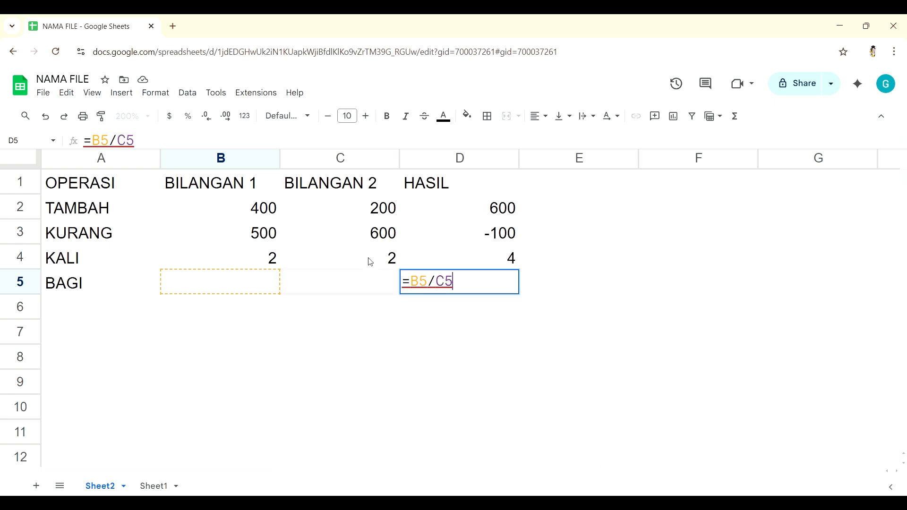
{"action": "left_click", "coordinate": [380, 280]}
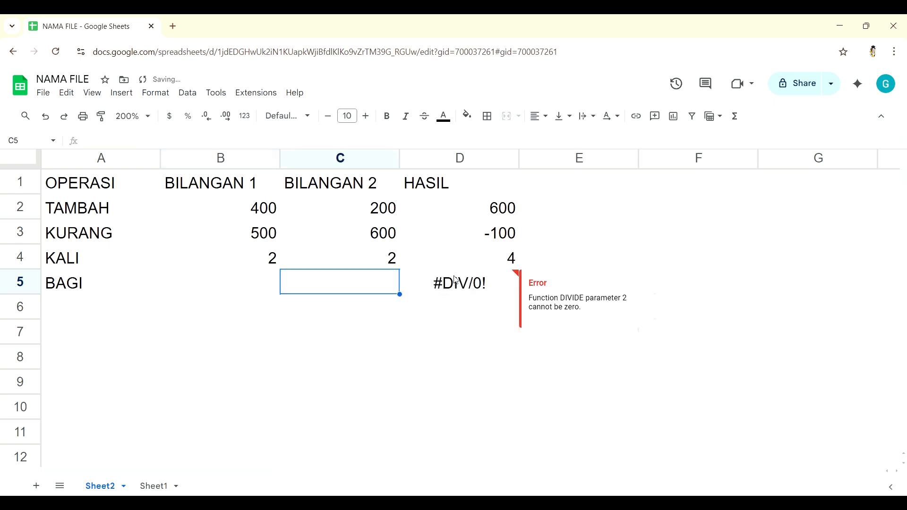
{"action": "double_click", "coordinate": [513, 282]}
{"action": "key", "text": "Return"}
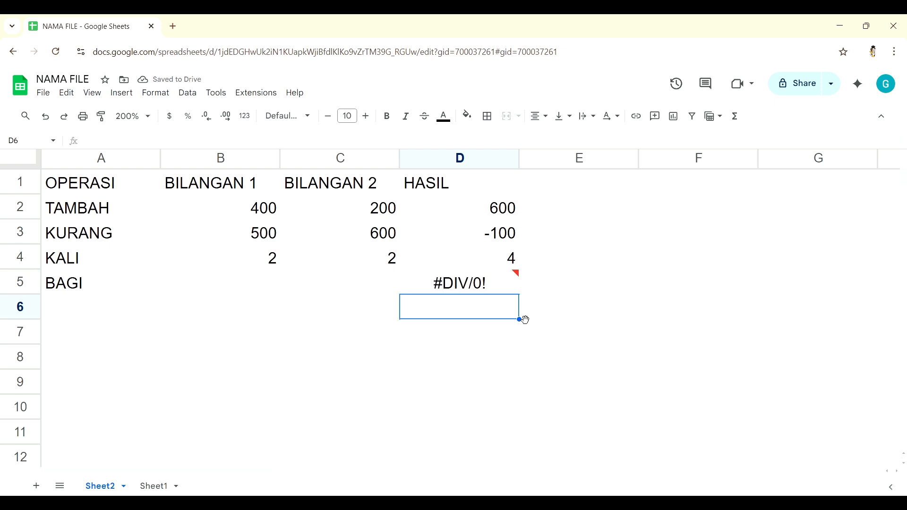
Step: Enter 10 in cell B5 and 2 in cell C5 for the BAGI row, and check the formula in D5
{"action": "left_click", "coordinate": [262, 278]}
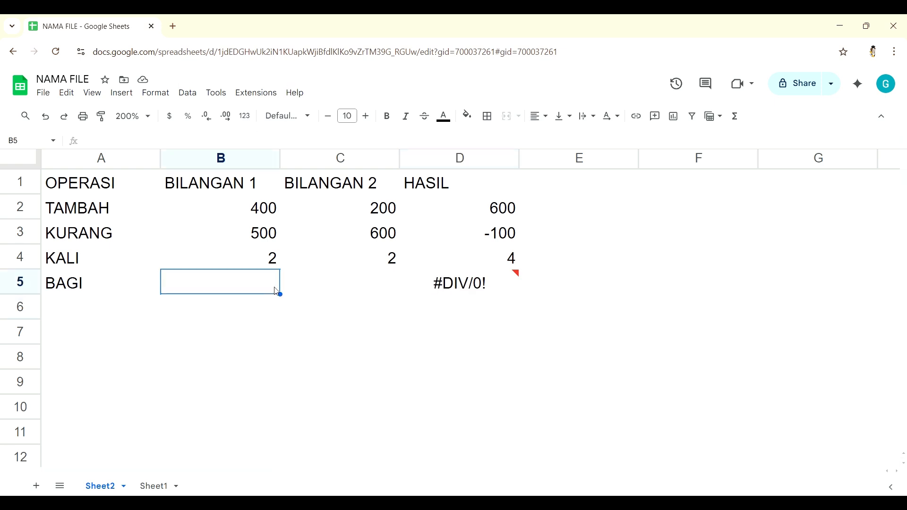
{"action": "type", "text": "10"}
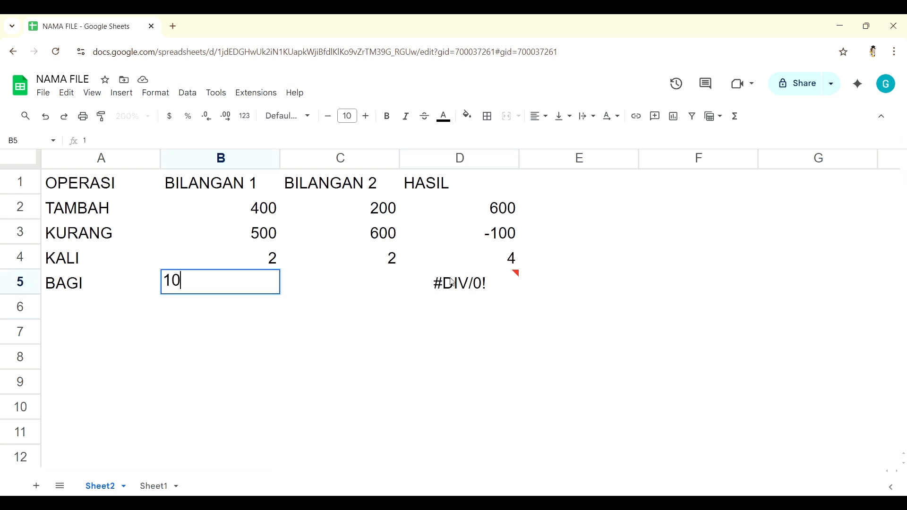
{"action": "key", "text": "Tab"}
{"action": "type", "text": "2"}
{"action": "key", "text": "Return"}
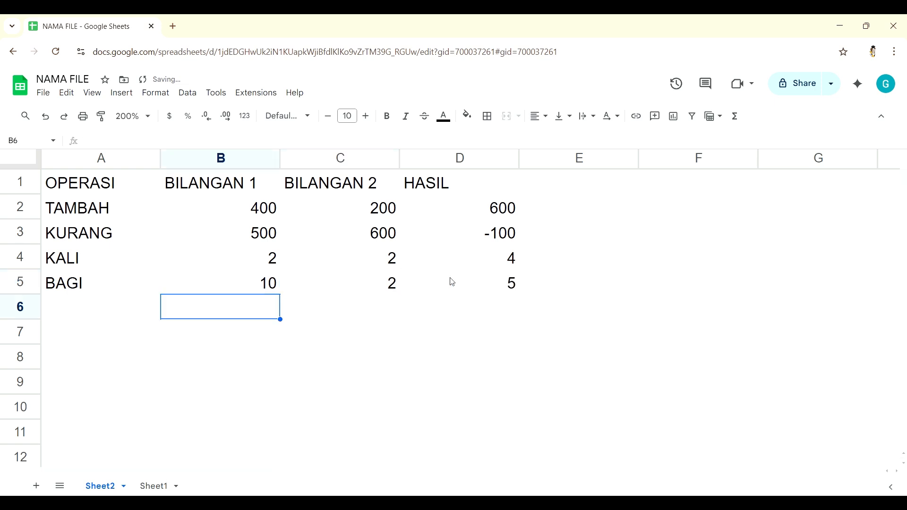
{"action": "left_click", "coordinate": [269, 272]}
{"action": "left_click", "coordinate": [350, 281]}
{"action": "left_click", "coordinate": [433, 280]}
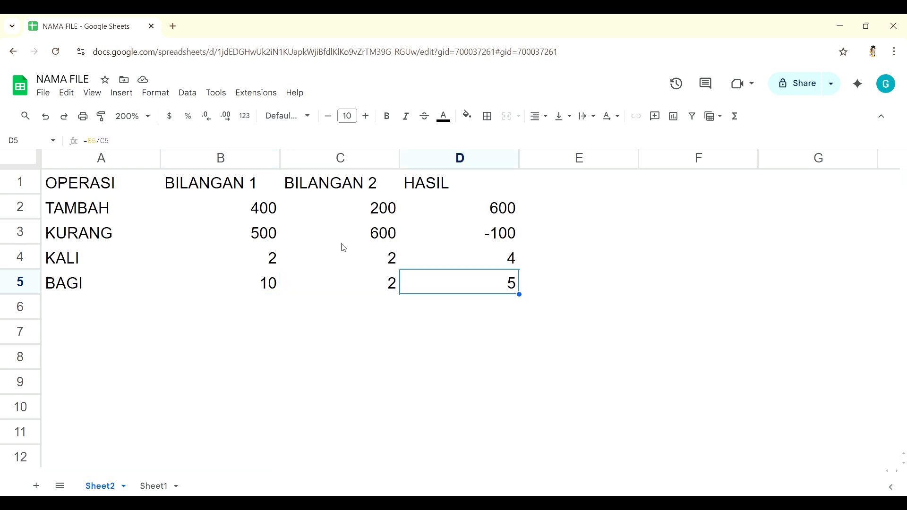
{"action": "left_click", "coordinate": [35, 187]}
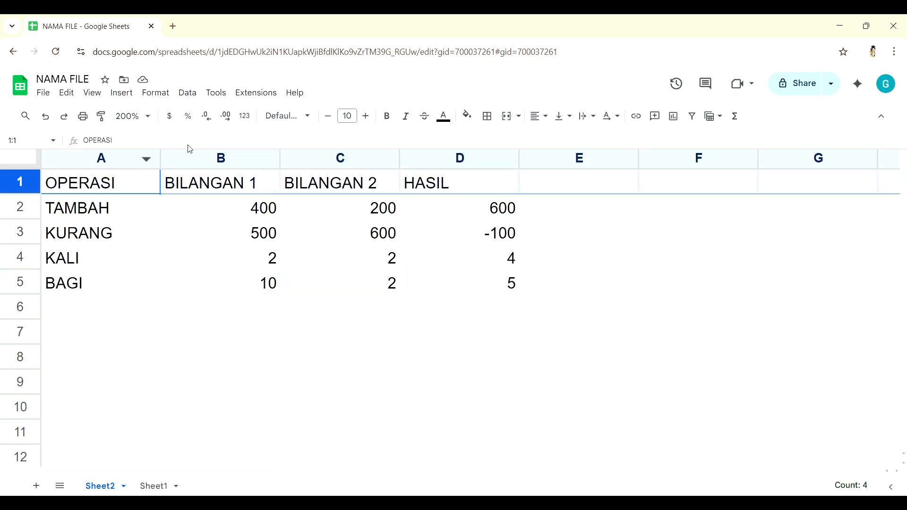
{"action": "left_click", "coordinate": [537, 207]}
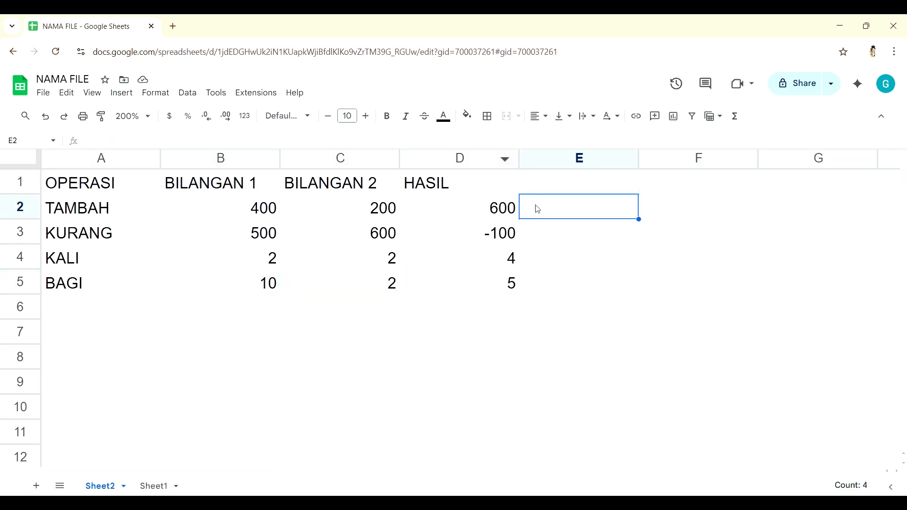
{"action": "left_click", "coordinate": [35, 208]}
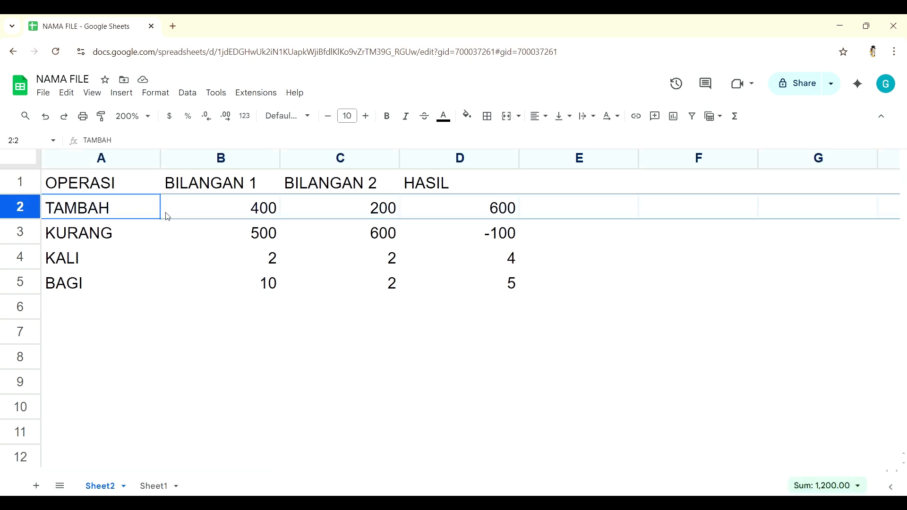
{"action": "left_click", "coordinate": [667, 238]}
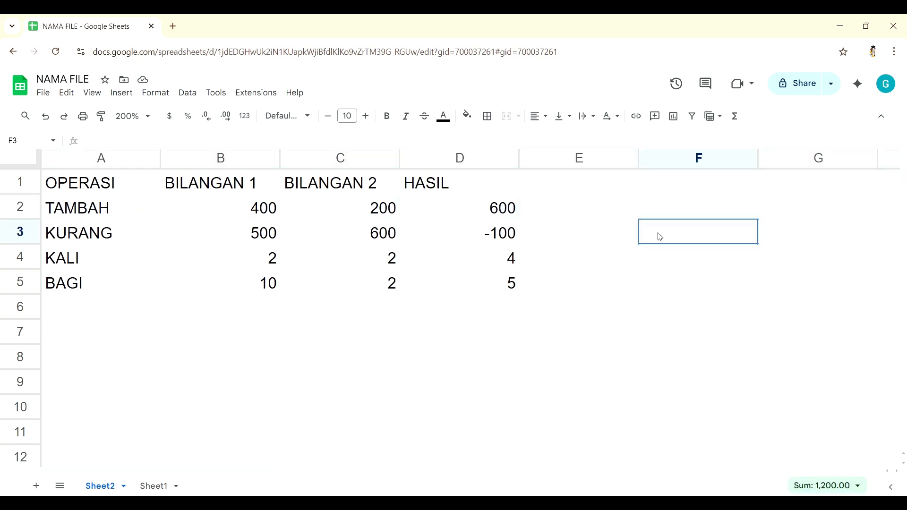
{"action": "left_click", "coordinate": [122, 189]}
{"action": "left_click", "coordinate": [446, 189], "text": "shift"}
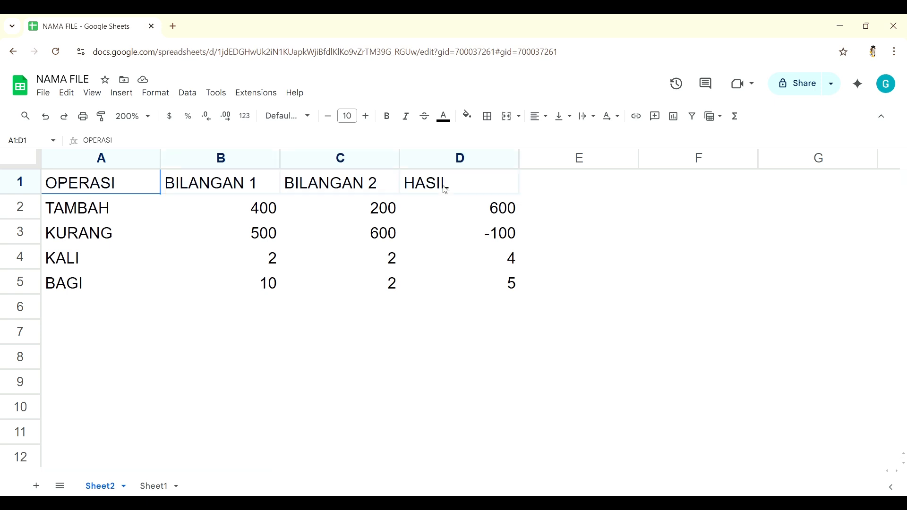
{"action": "left_click", "coordinate": [424, 217]}
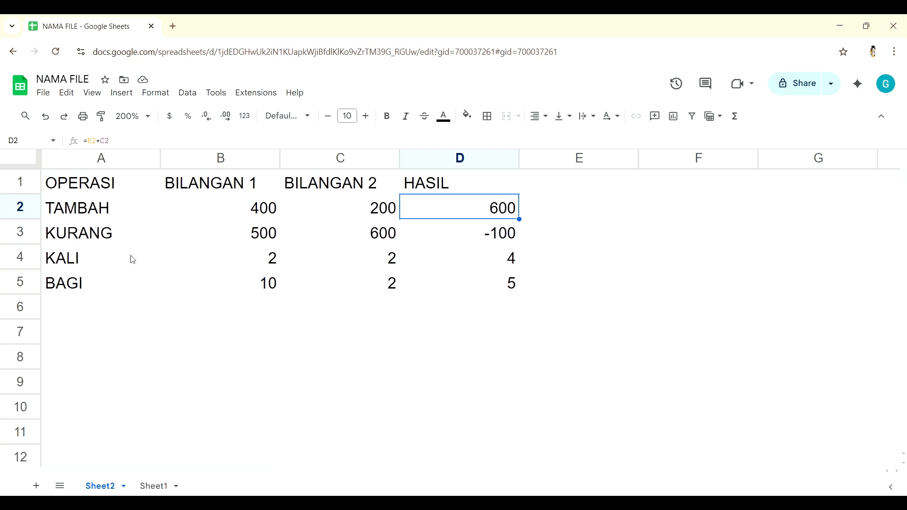
Step: Make the header cells A1:D1 bold and center their text horizontally
{"action": "left_click", "coordinate": [108, 184]}
{"action": "left_click", "coordinate": [444, 184], "text": "shift"}
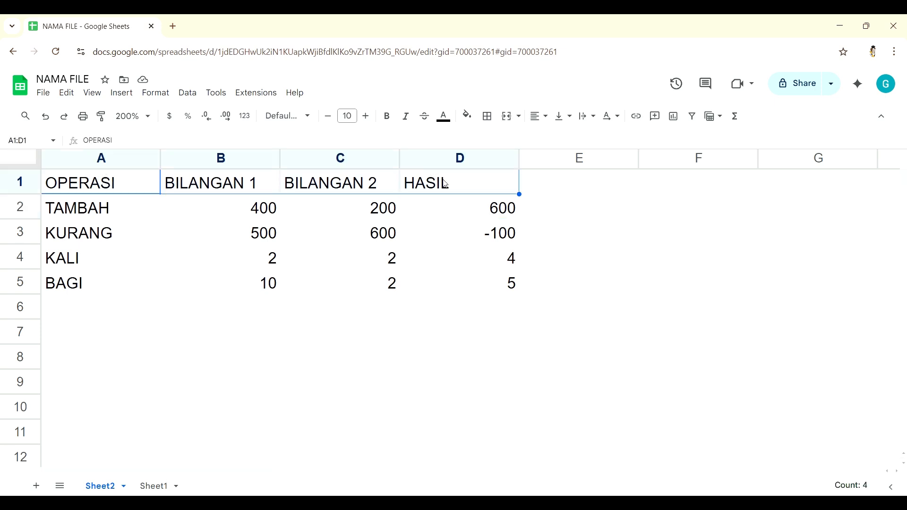
{"action": "left_click", "coordinate": [387, 125]}
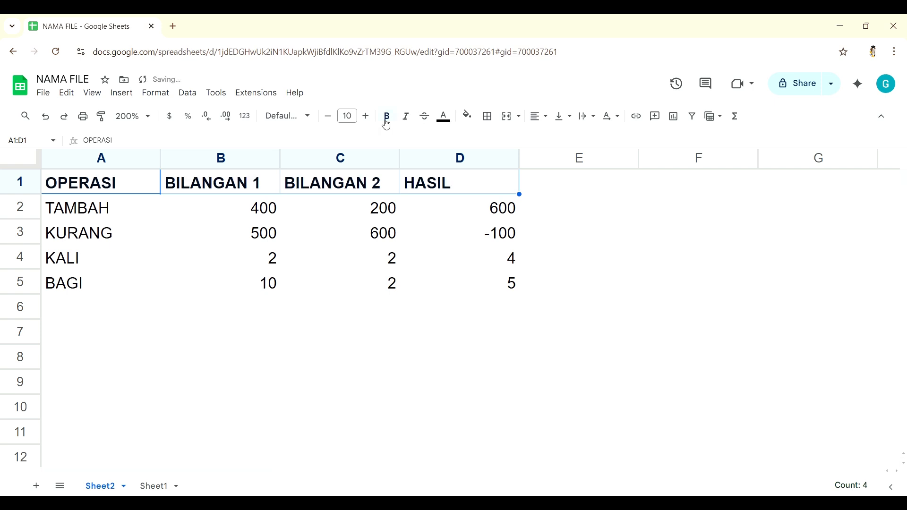
{"action": "left_click", "coordinate": [542, 118]}
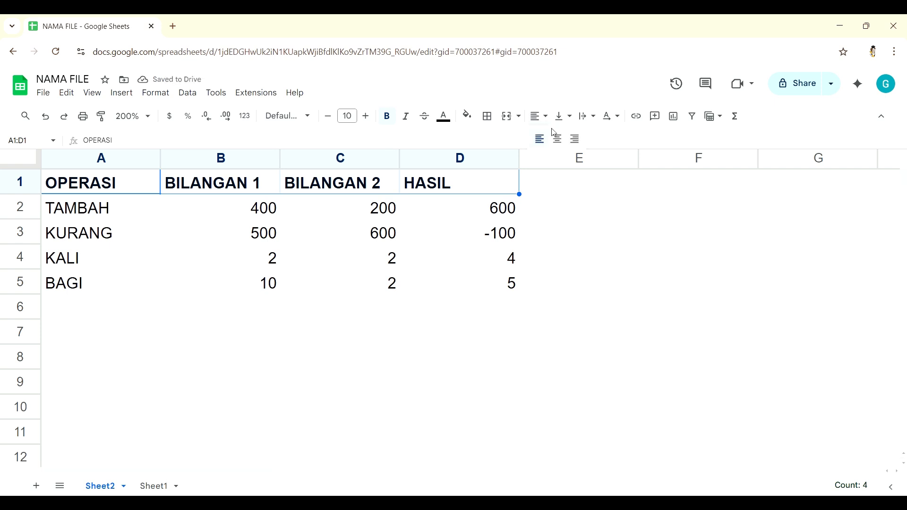
{"action": "left_click", "coordinate": [553, 137]}
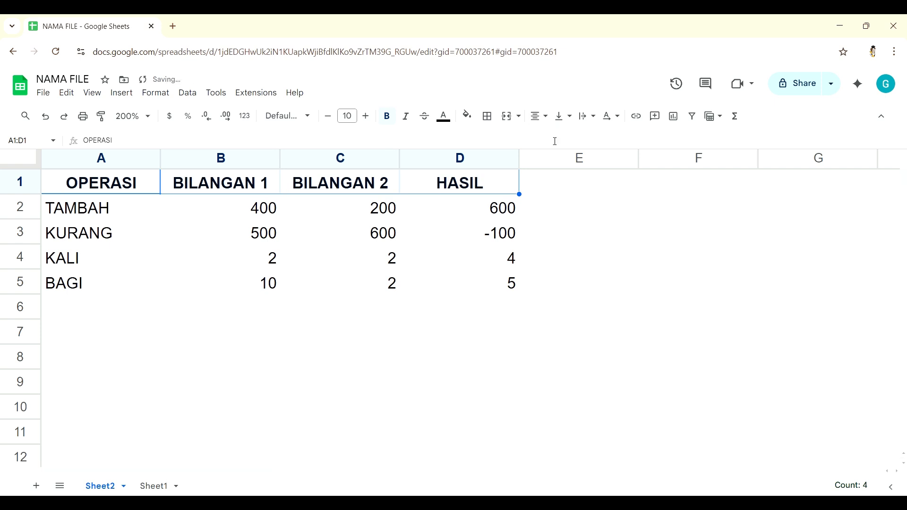
{"action": "left_click", "coordinate": [204, 215]}
{"action": "left_click", "coordinate": [101, 211]}
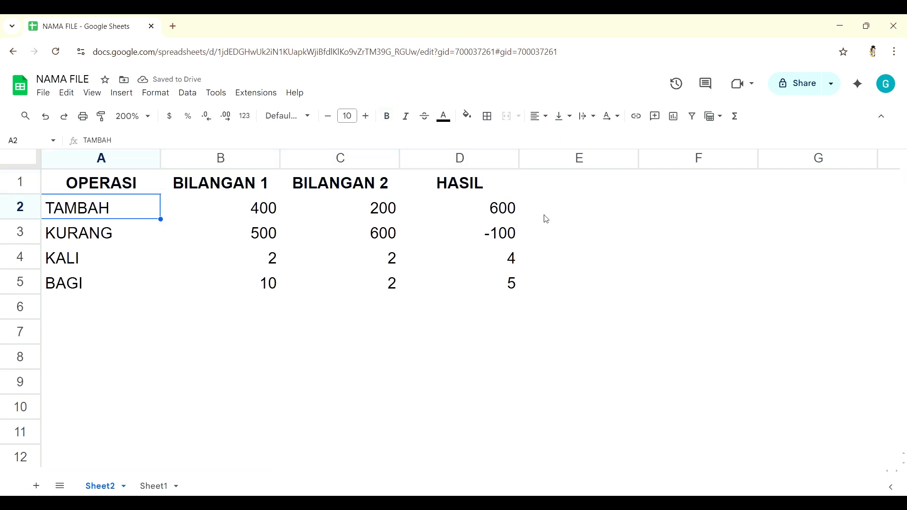
{"action": "left_click", "coordinate": [502, 204]}
{"action": "left_click", "coordinate": [111, 205]}
{"action": "left_click", "coordinate": [447, 206], "text": "shift"}
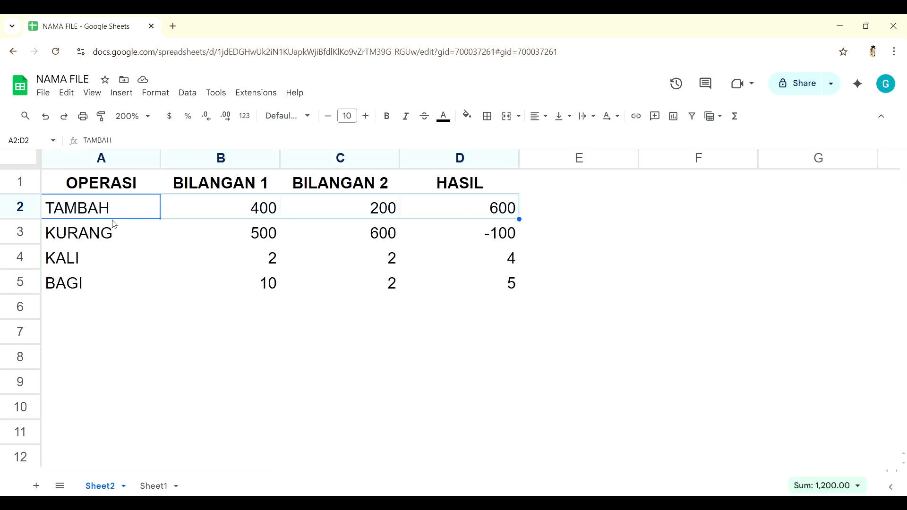
{"action": "left_click", "coordinate": [113, 237]}
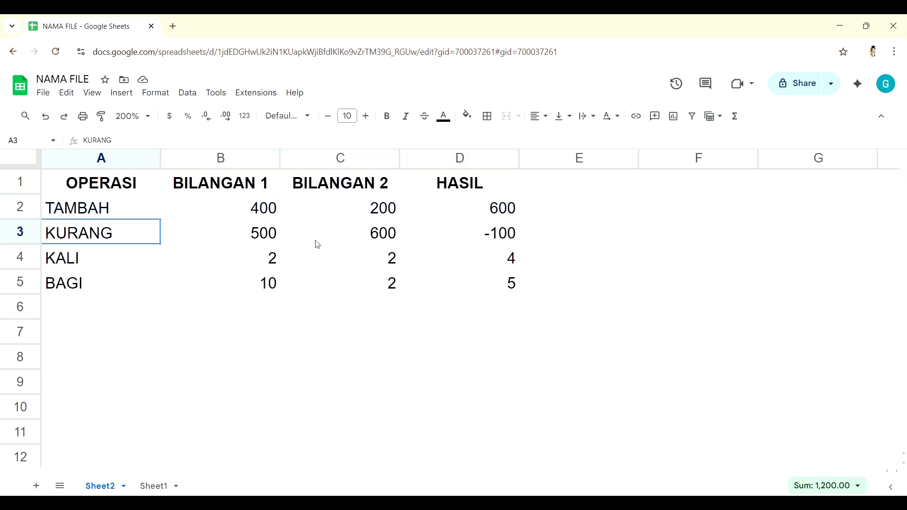
{"action": "left_click", "coordinate": [435, 241], "text": "shift"}
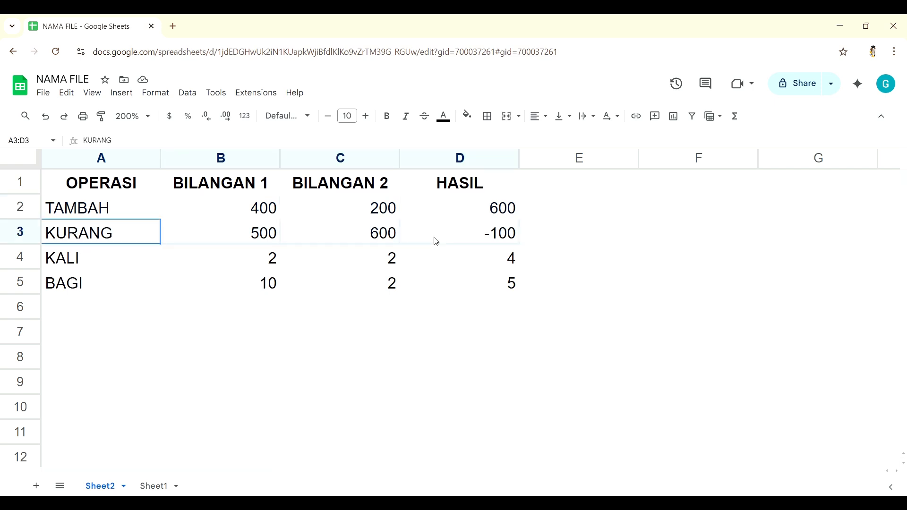
{"action": "left_click", "coordinate": [219, 259]}
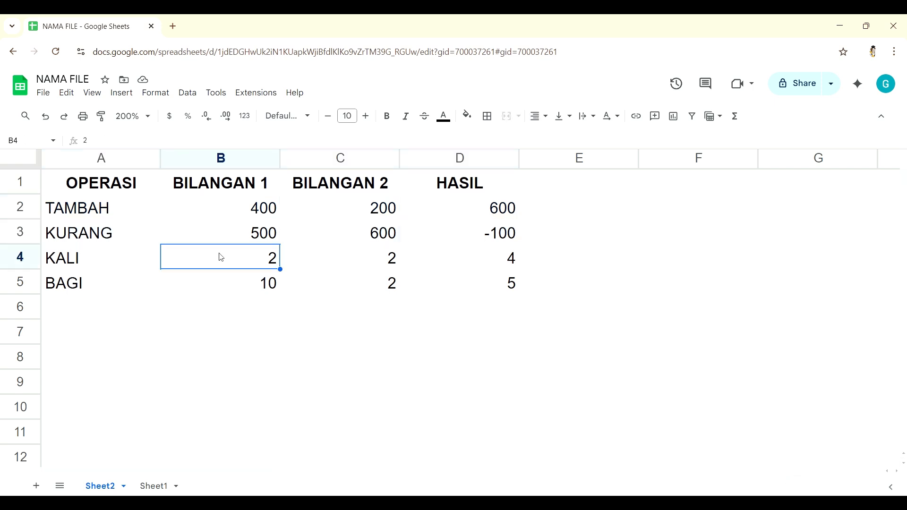
Step: Fill the TAMBAH row, cells A2:D2, with a light yellow background
{"action": "left_click", "coordinate": [118, 213]}
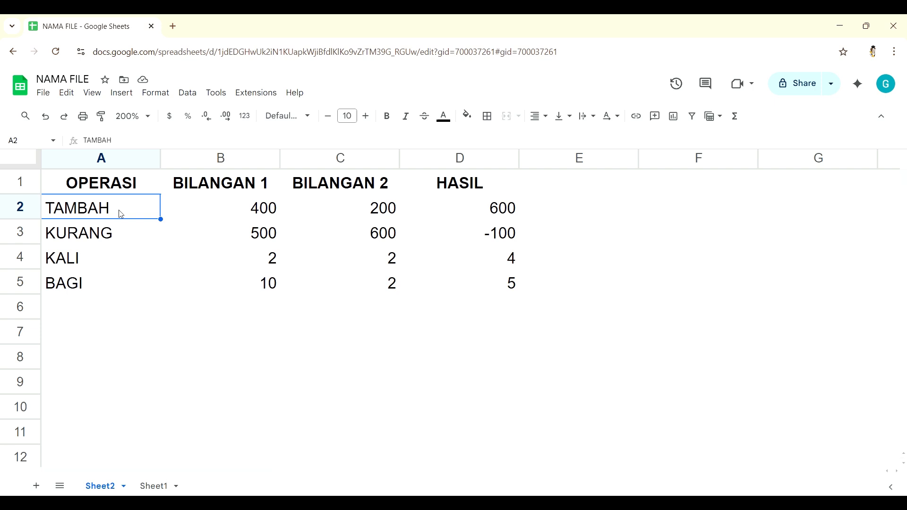
{"action": "left_click", "coordinate": [507, 211], "text": "shift"}
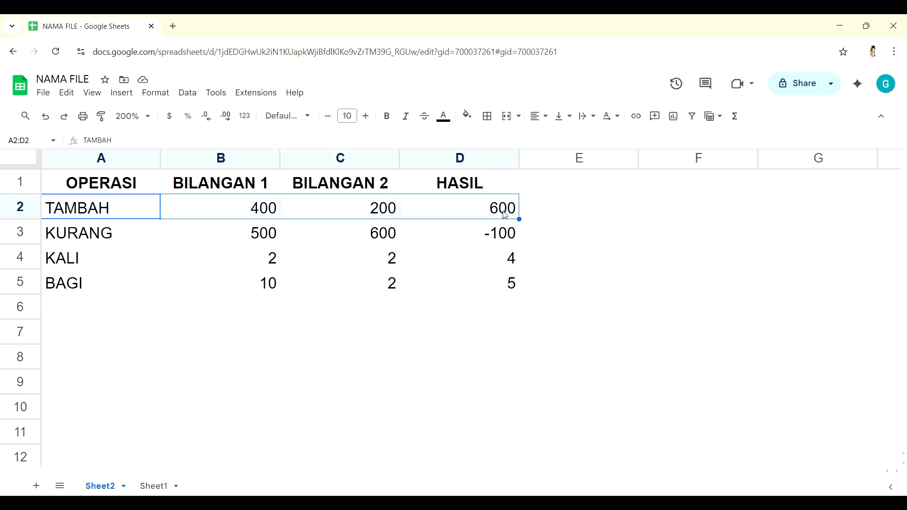
{"action": "left_click", "coordinate": [467, 118]}
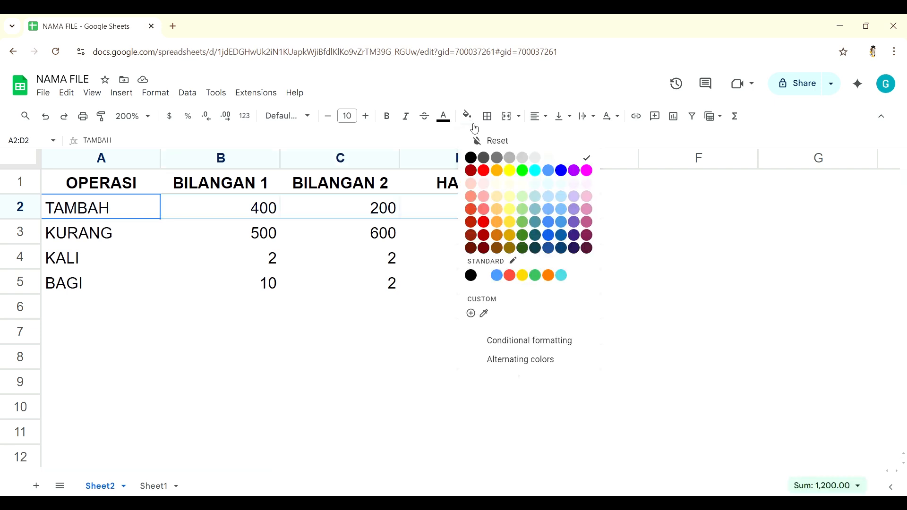
{"action": "left_click", "coordinate": [510, 212]}
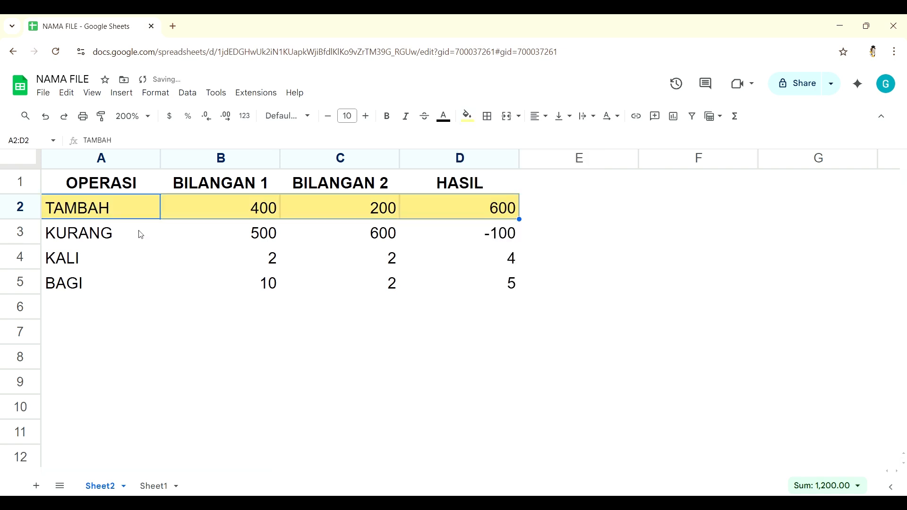
Step: Fill the KALI row, cells A4:D4, with a light cyan background
{"action": "left_click", "coordinate": [129, 258]}
{"action": "left_click", "coordinate": [463, 266], "text": "shift"}
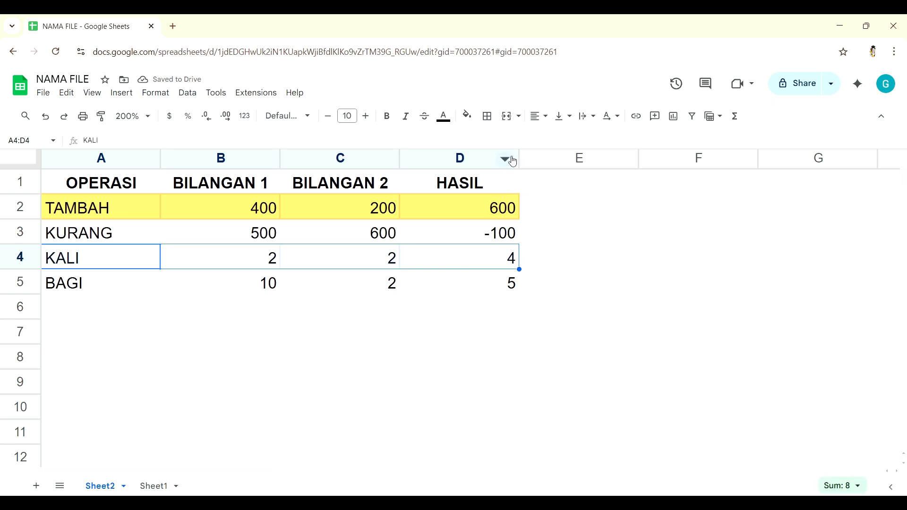
{"action": "left_click", "coordinate": [467, 116]}
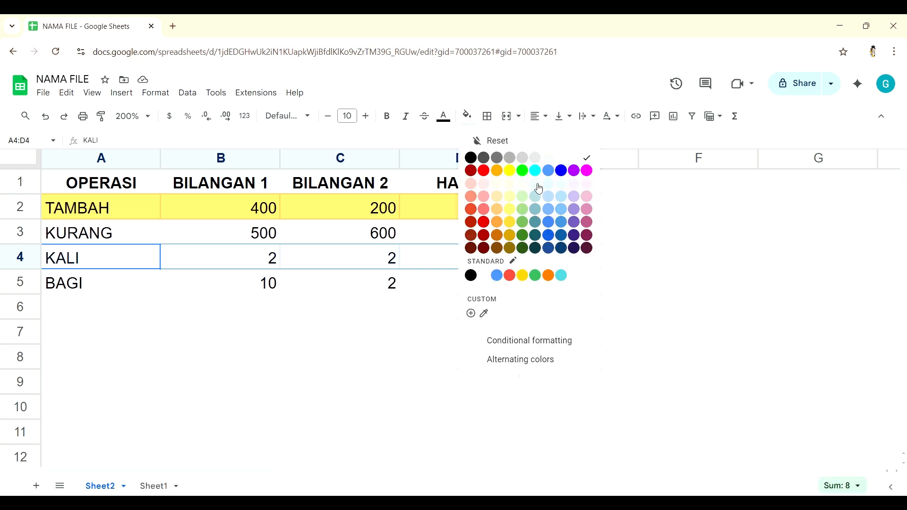
{"action": "left_click", "coordinate": [535, 202]}
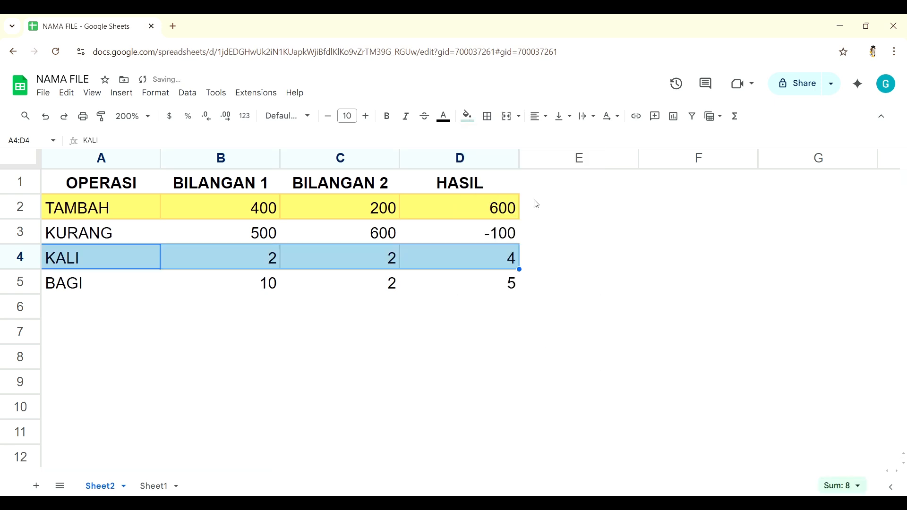
{"action": "left_click", "coordinate": [378, 312]}
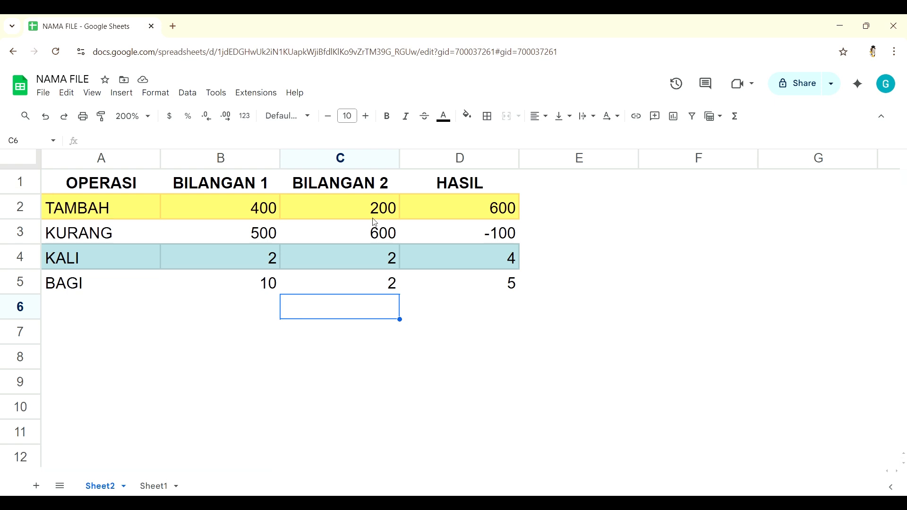
Step: Review the formulas behind the HASIL cells D2 through D5 one by one
{"action": "left_click", "coordinate": [433, 207]}
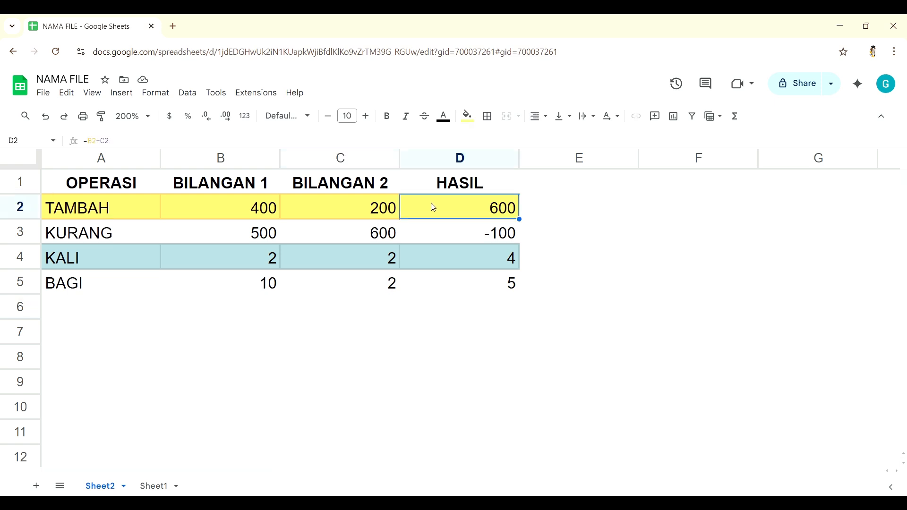
{"action": "left_click", "coordinate": [439, 232]}
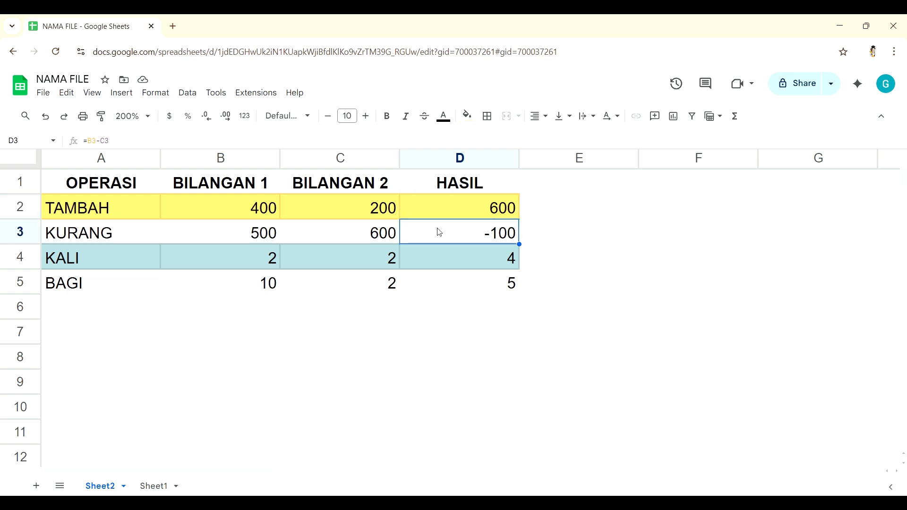
{"action": "left_click", "coordinate": [445, 264]}
{"action": "double_click", "coordinate": [447, 266]}
{"action": "left_click", "coordinate": [453, 283]}
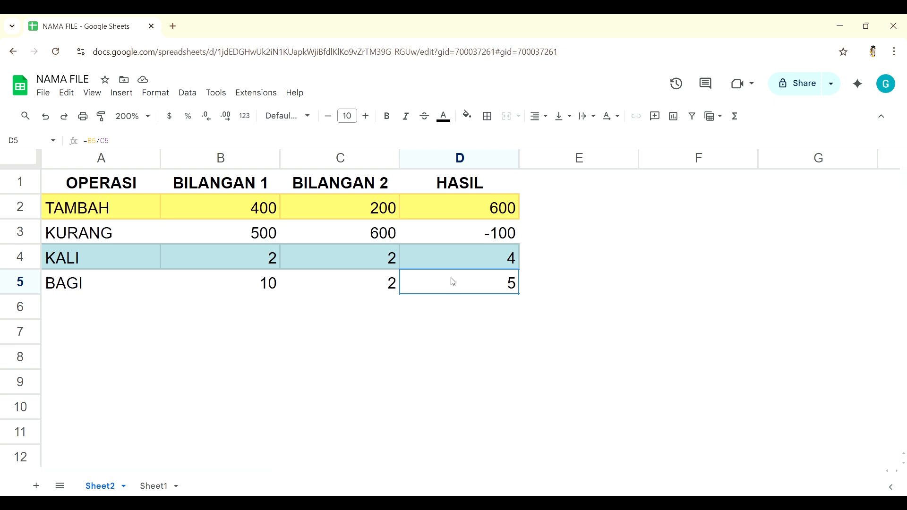
{"action": "left_click", "coordinate": [574, 256]}
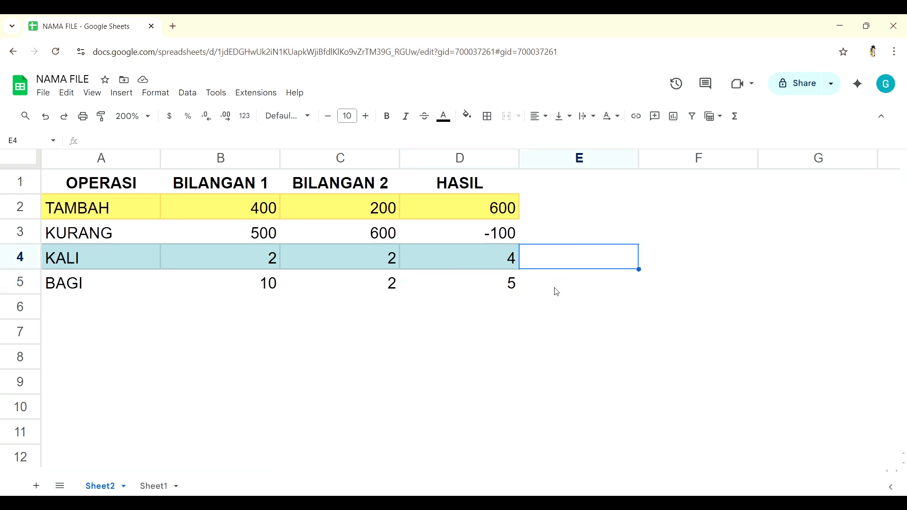
{"action": "key", "text": "Up"}
{"action": "key", "text": "Up"}
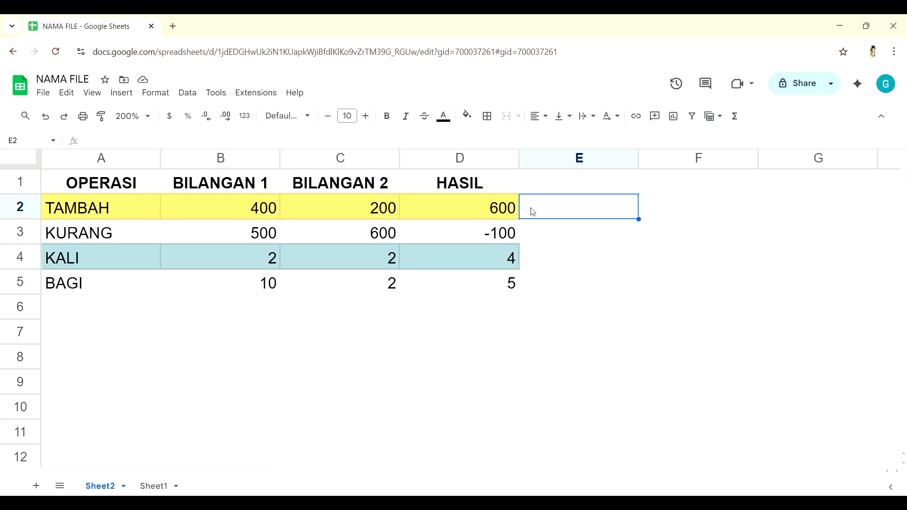
{"action": "type", "text": "="}
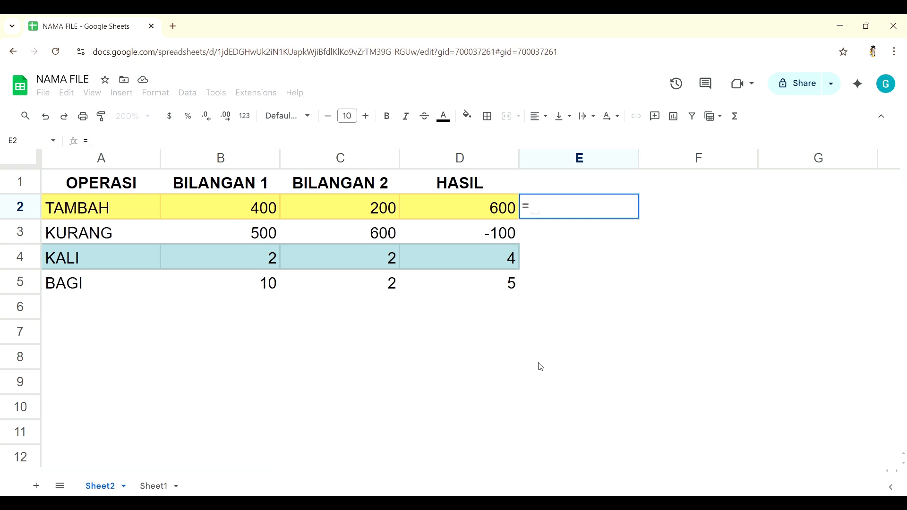
{"action": "key", "text": "BackSpace"}
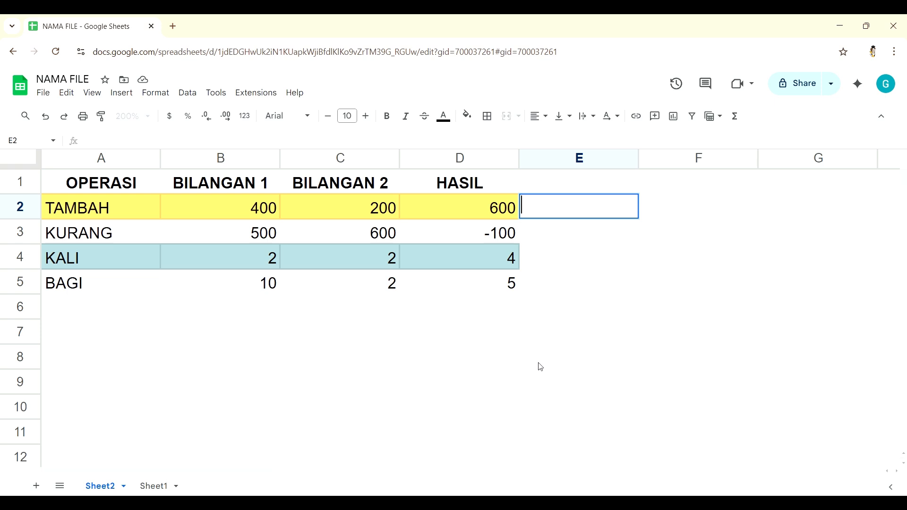
Step: Examine the formula in cell D2 and the two cells it references, B2 and C2, leaving it unedited
{"action": "double_click", "coordinate": [486, 211]}
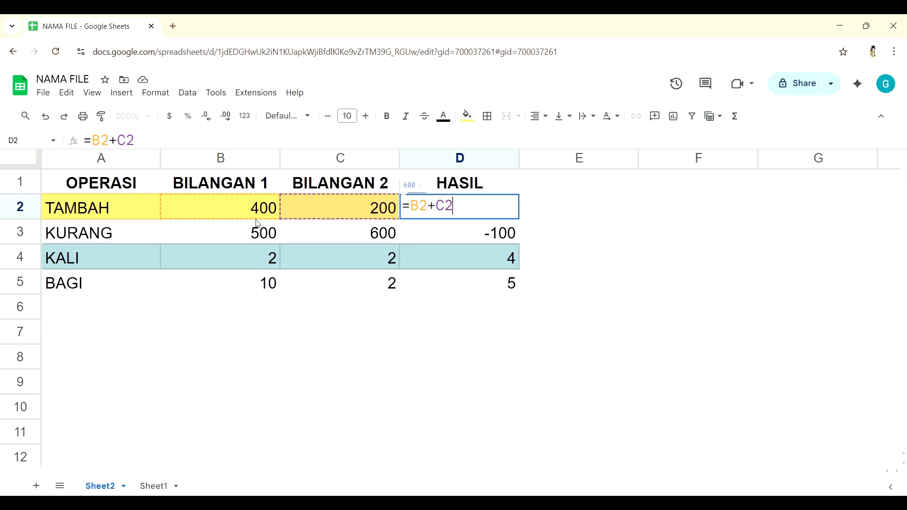
{"action": "left_click", "coordinate": [264, 208]}
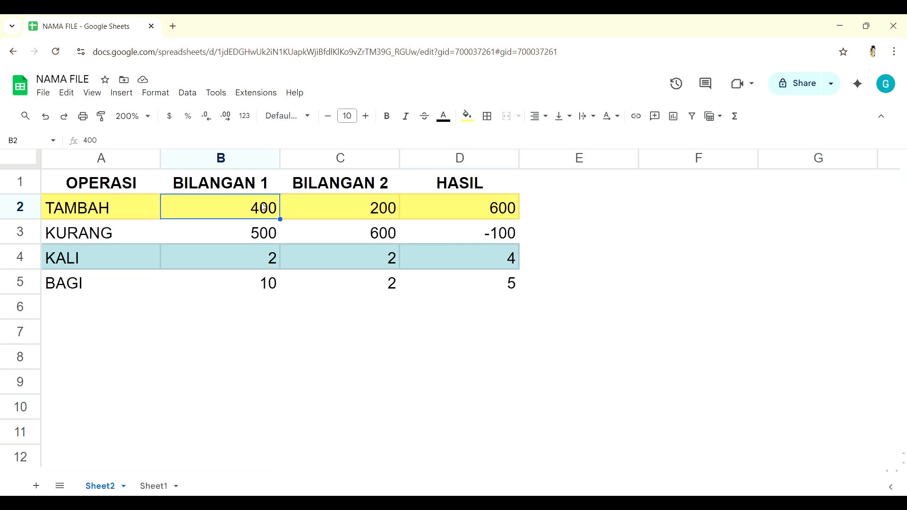
{"action": "left_click", "coordinate": [385, 217]}
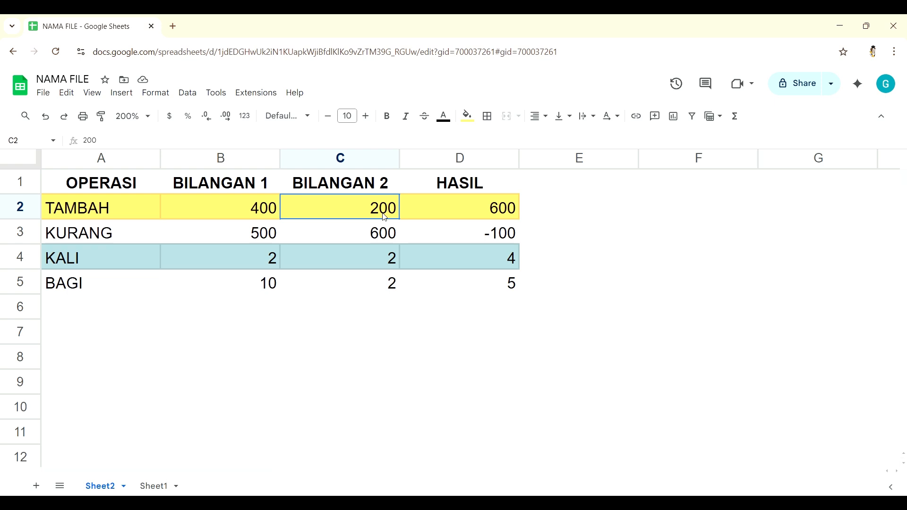
{"action": "left_click", "coordinate": [444, 203]}
{"action": "double_click", "coordinate": [480, 217]}
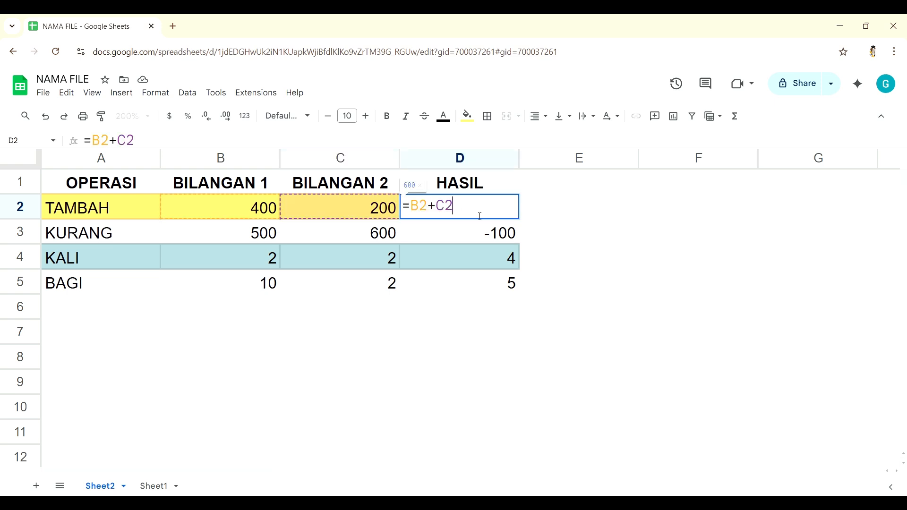
{"action": "left_click", "coordinate": [540, 216]}
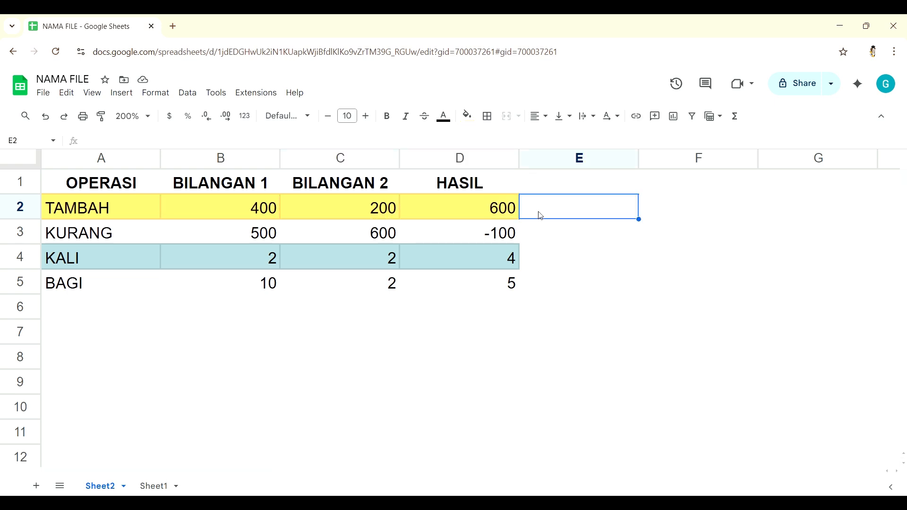